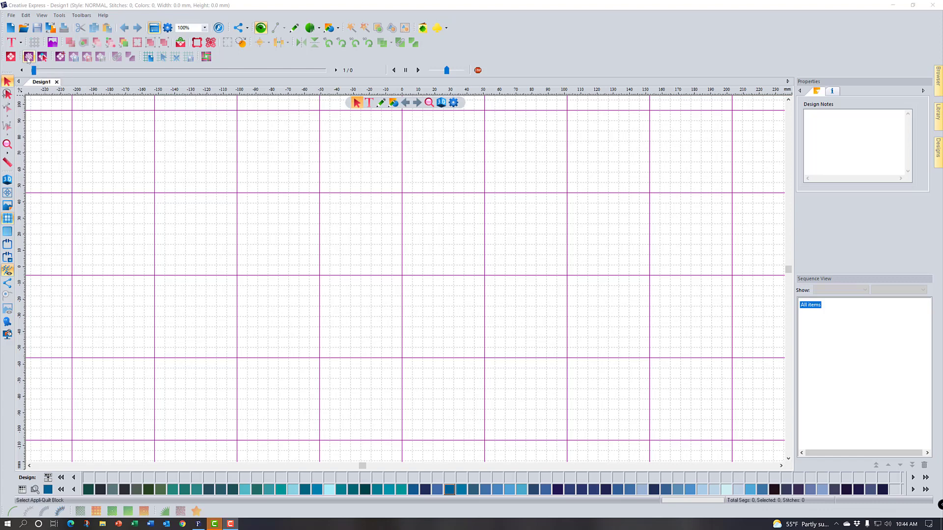
Step: Browse the Flower Blocks folder in the Appliquilt block library
click(28, 57)
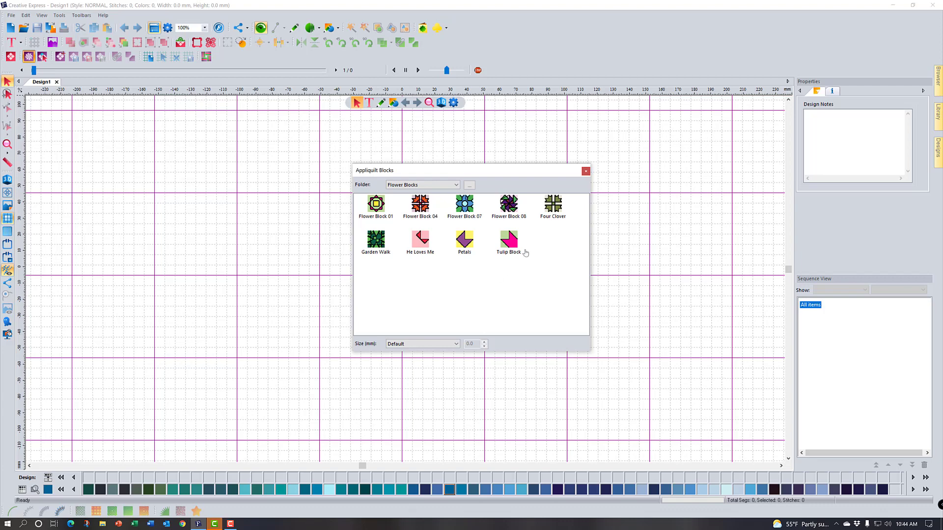
click(585, 171)
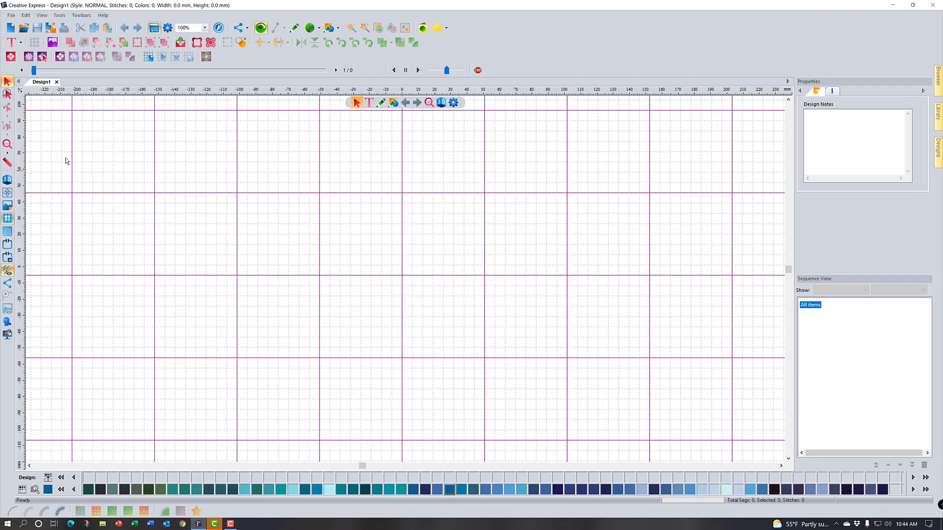
Step: Open the recent design block.waf and show its stitches in 3D
click(11, 15)
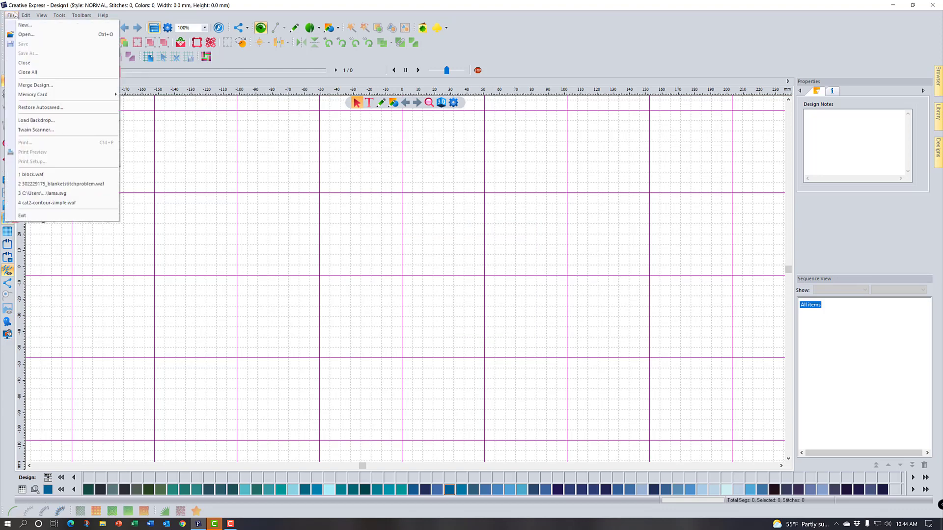
click(30, 175)
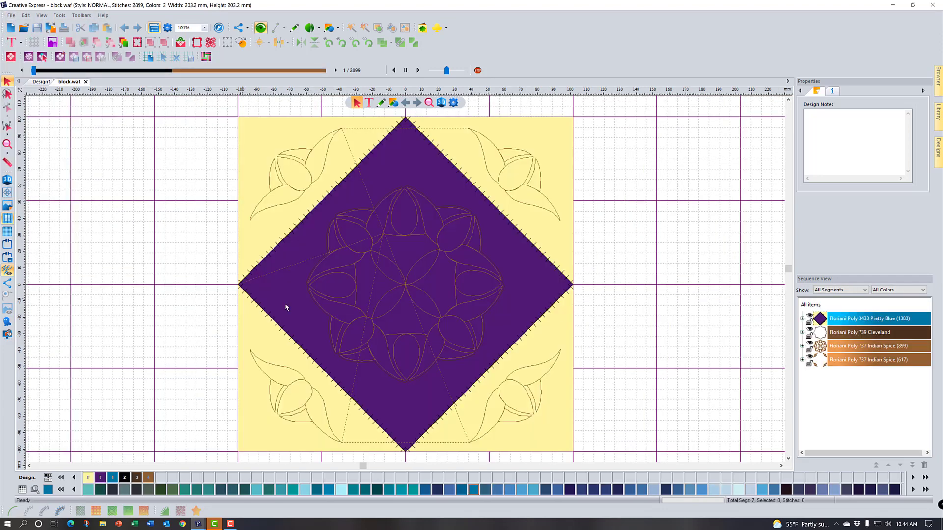
click(8, 179)
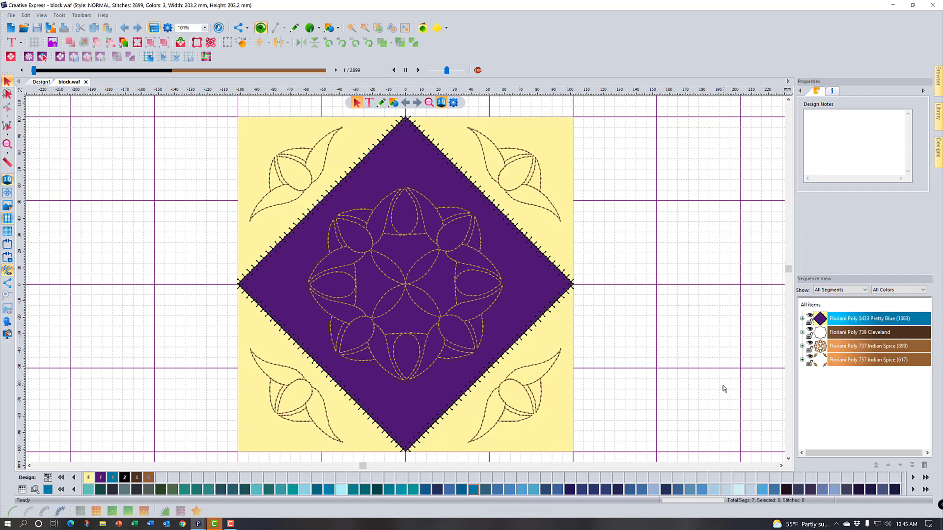
Step: Copy all items of the block design and create a new 4 x 4 quilt layout with 203.20 mm blocks
click(810, 305)
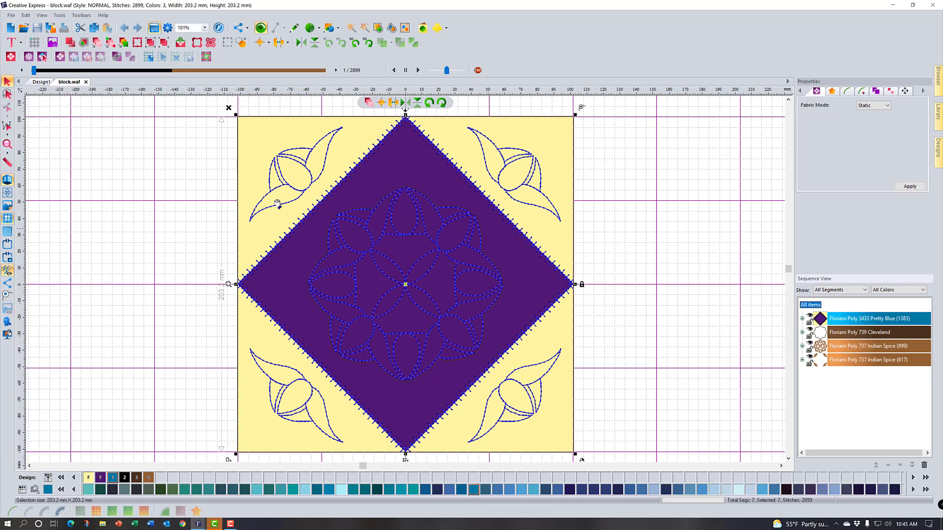
click(94, 27)
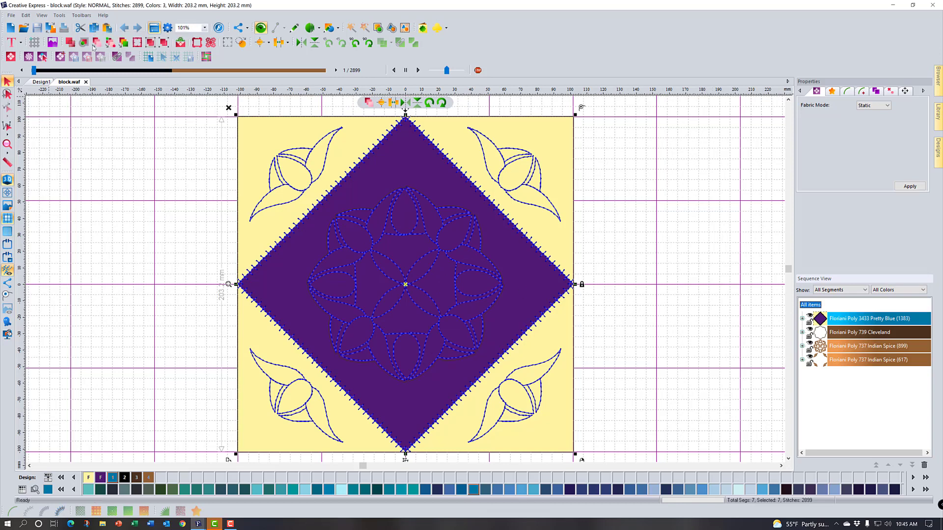
click(149, 57)
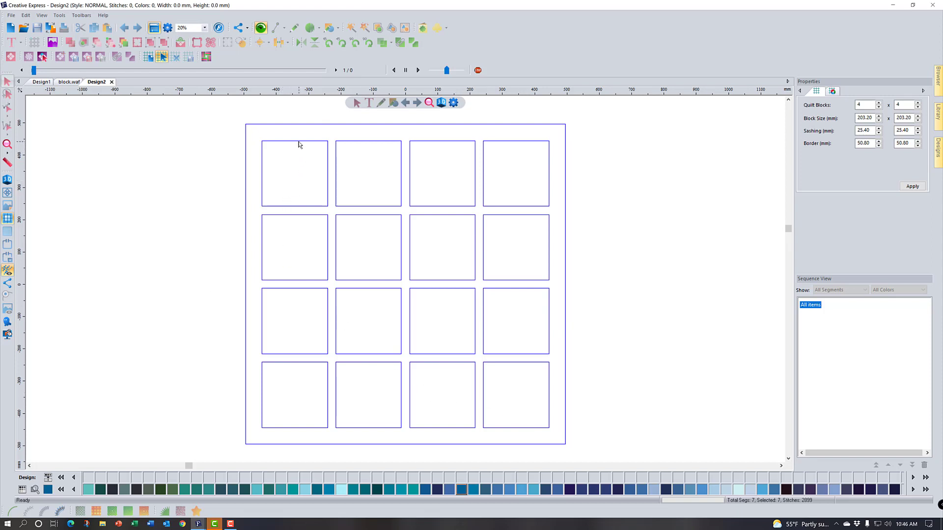
Step: Try to paste the copied design into the quilt layout's upper-left block, and return to block.waf
click(299, 142)
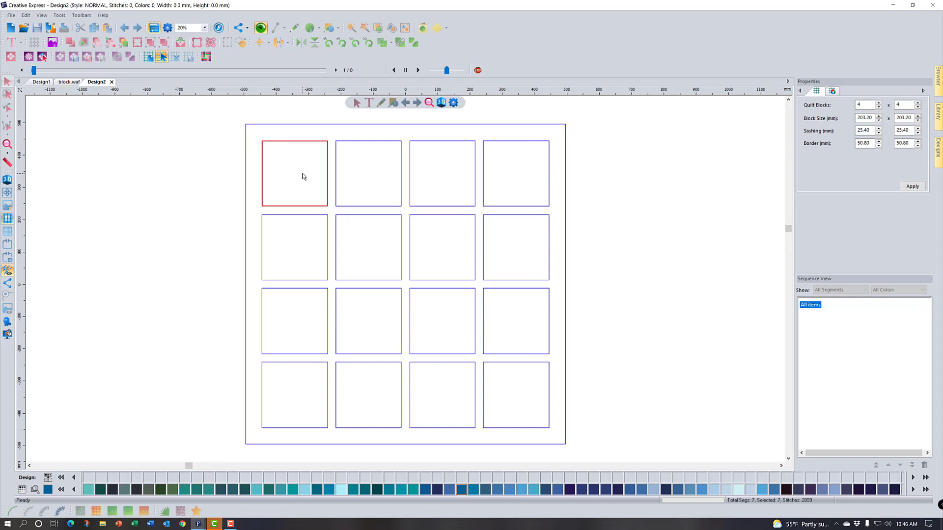
right_click(299, 142)
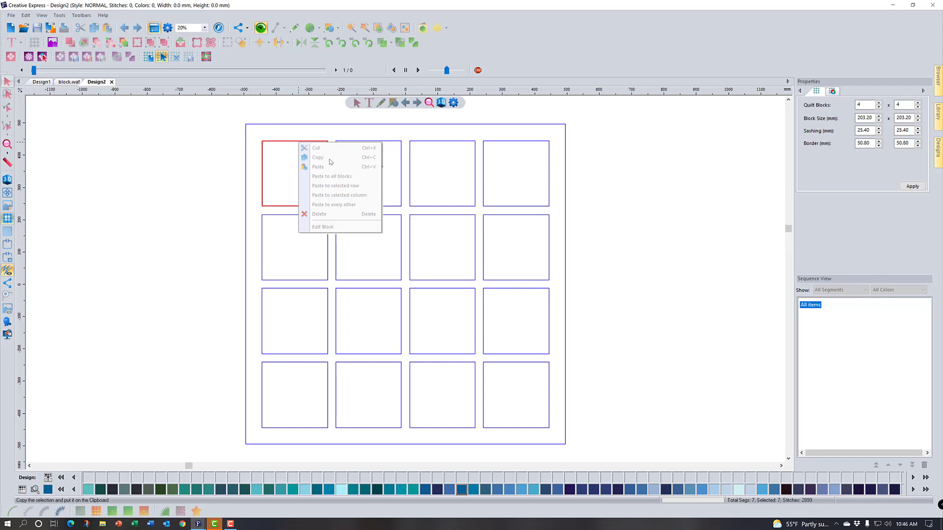
click(69, 82)
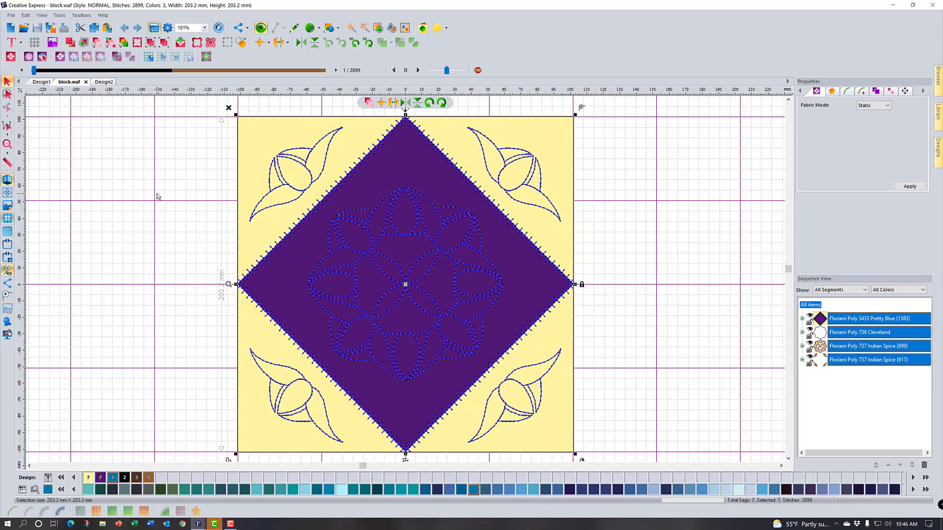
Step: Delete the Floriani Poly 739 Cleveland outline from the block design
click(158, 196)
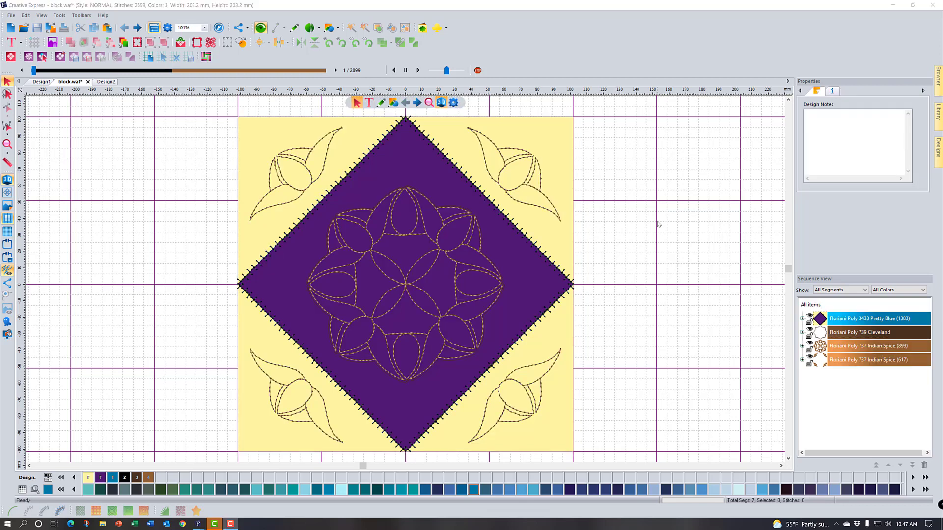
click(875, 334)
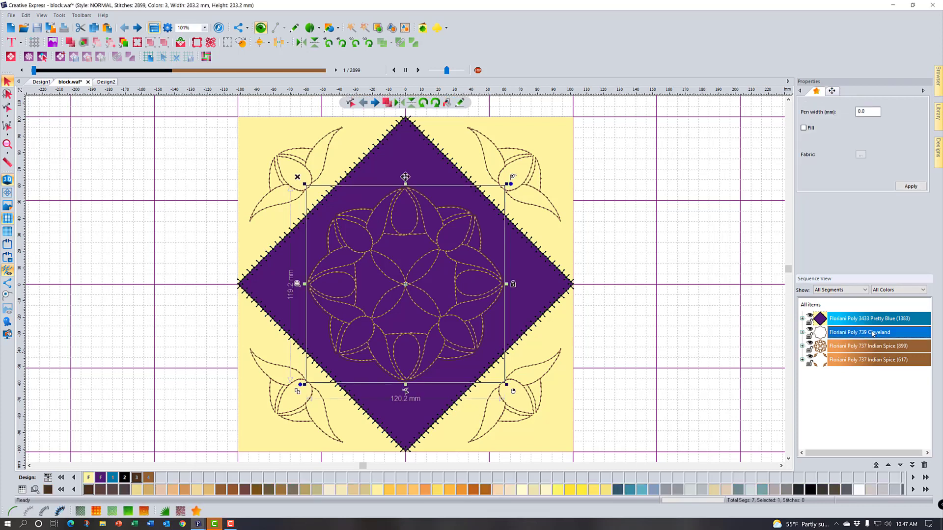
right_click(873, 334)
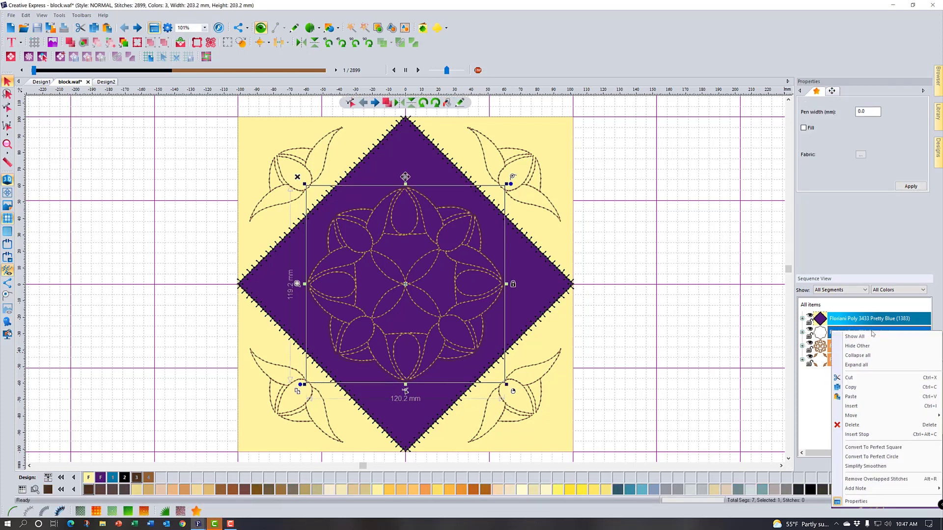
click(852, 425)
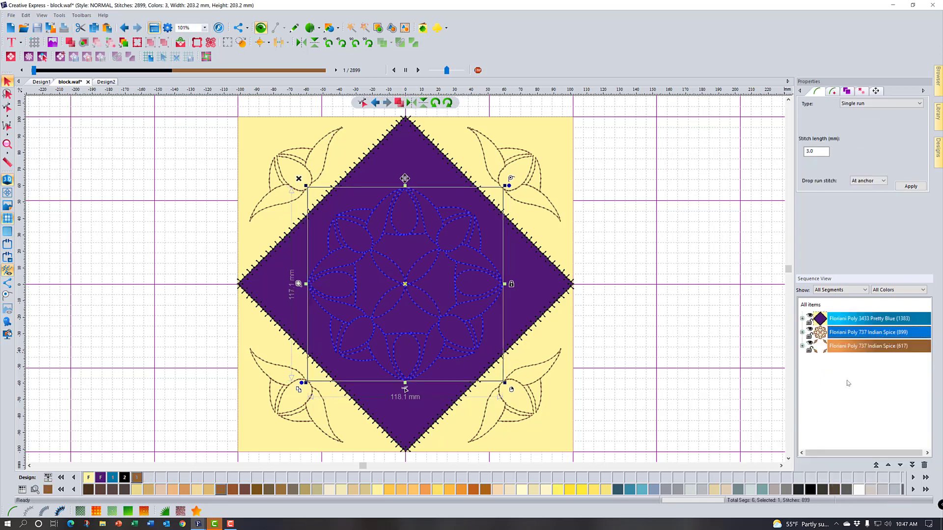
Step: Hide both Indian Spice quilting objects, leaving only the appliqué diamond block shown
ctrl+click(845, 348)
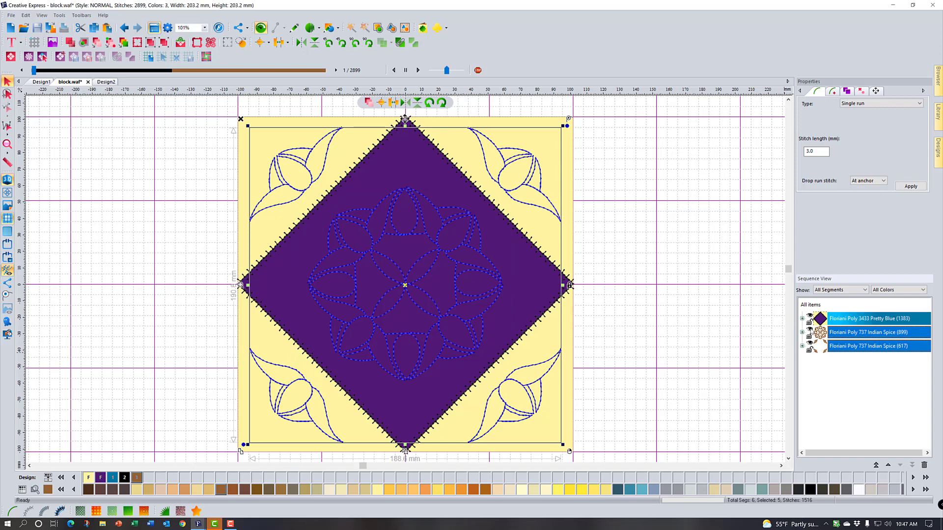
click(810, 329)
click(809, 343)
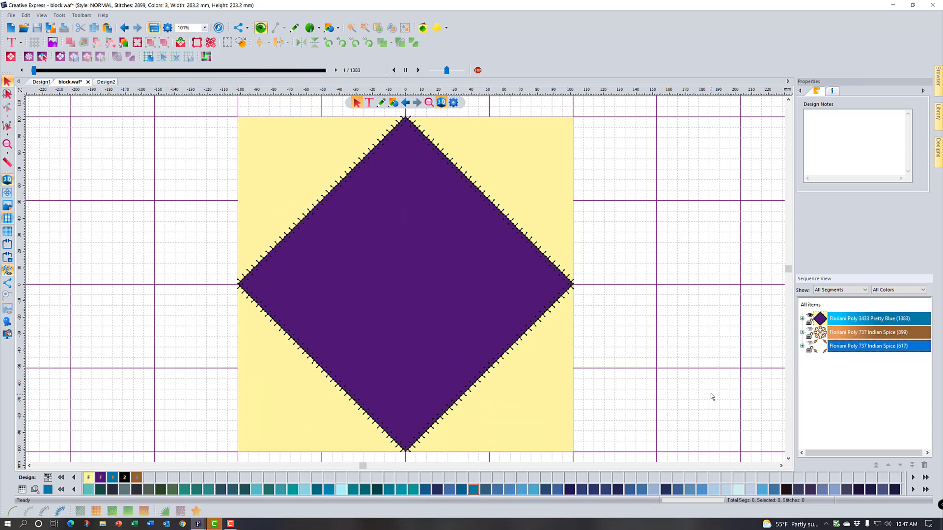
Step: Copy the purple diamond appliqué block and paste it to all blocks of the Design2 quilt layout
click(803, 305)
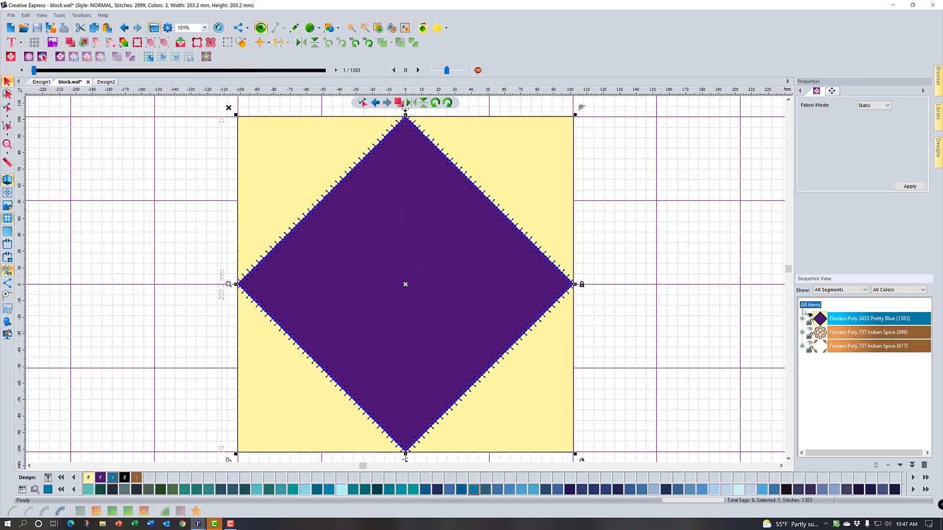
click(843, 318)
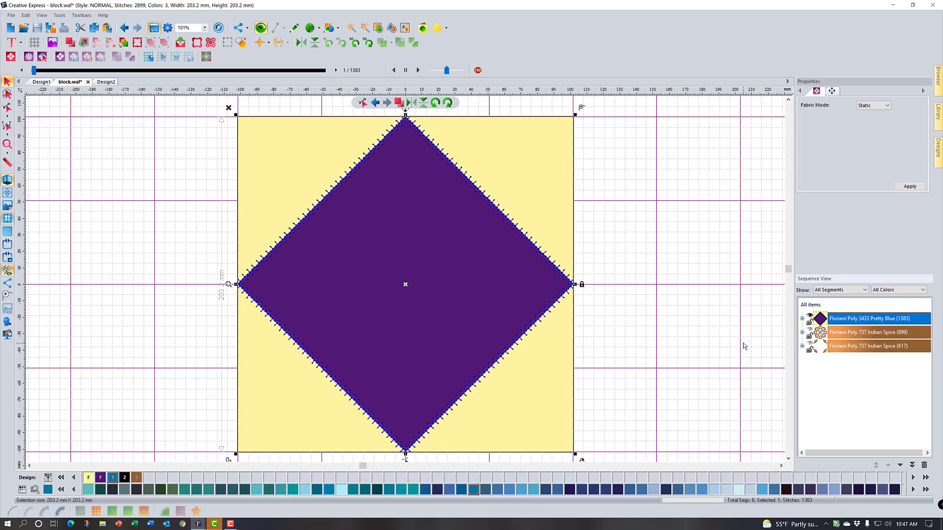
click(94, 29)
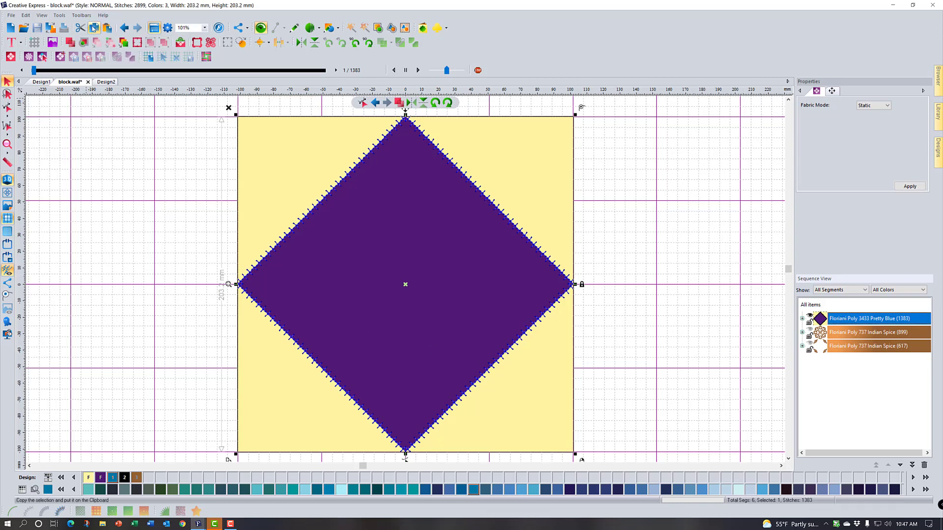
click(105, 82)
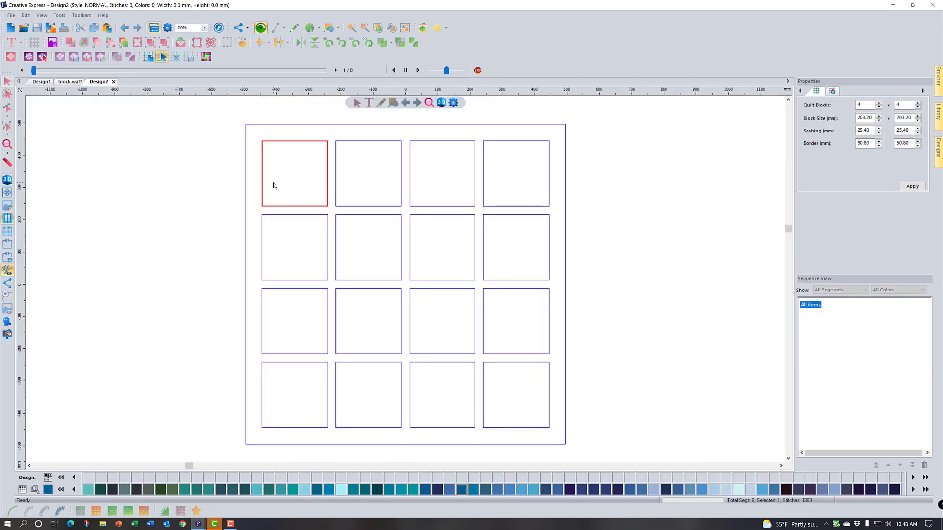
right_click(273, 185)
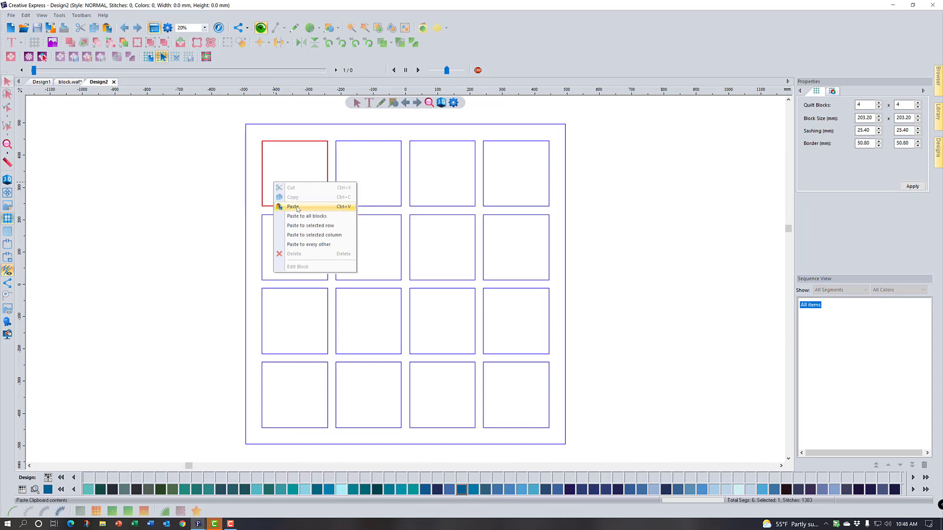
click(301, 216)
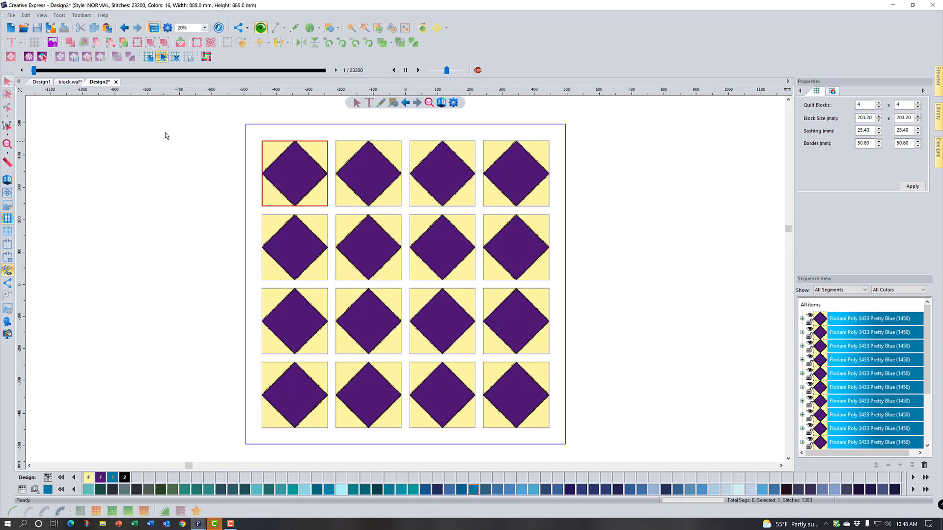
Step: Undo the paste to all blocks in the quilt layout and show both Indian Spice quilting objects in block.waf again
click(124, 28)
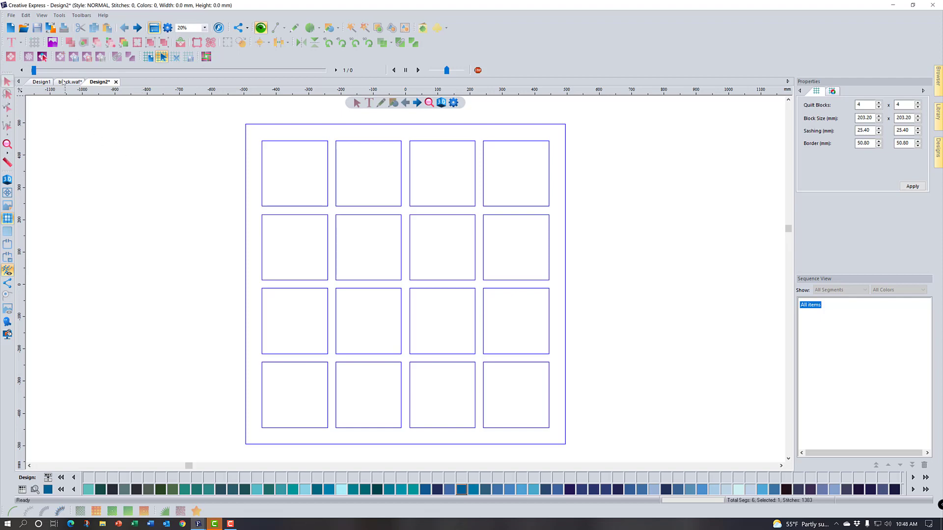
click(67, 82)
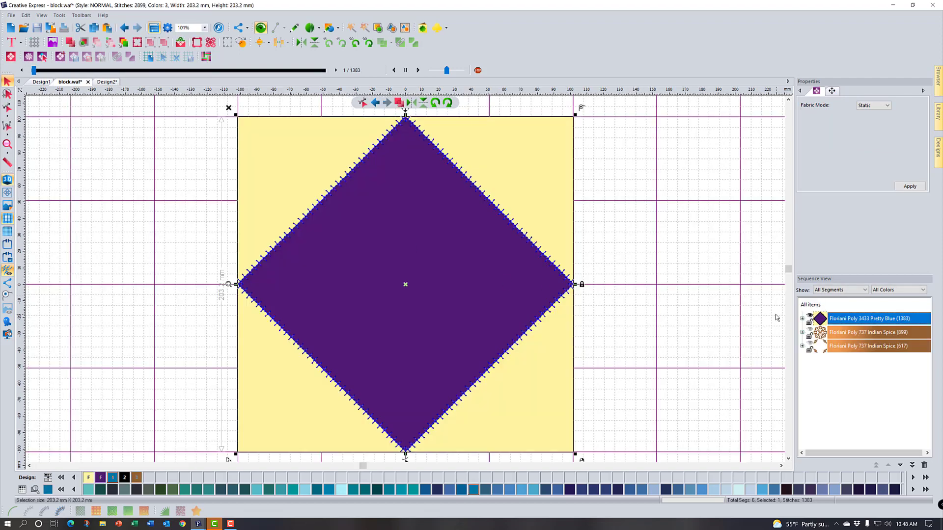
click(810, 332)
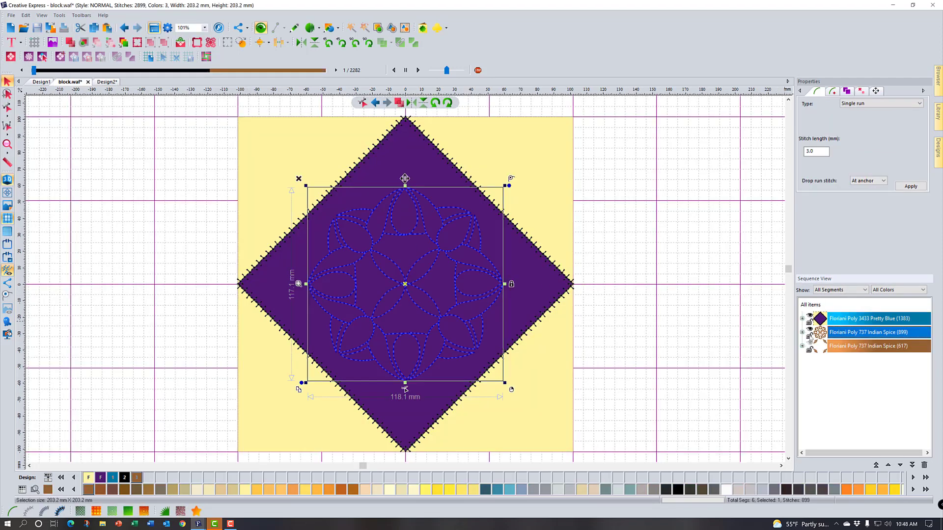
click(811, 346)
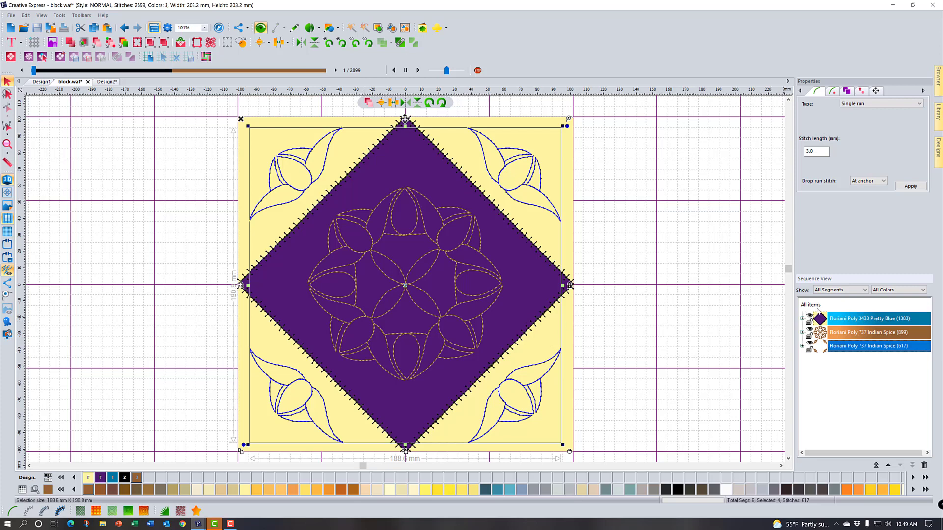
Step: Select all items in block.waf and attach the quilting stitches to the appliqué block
click(814, 305)
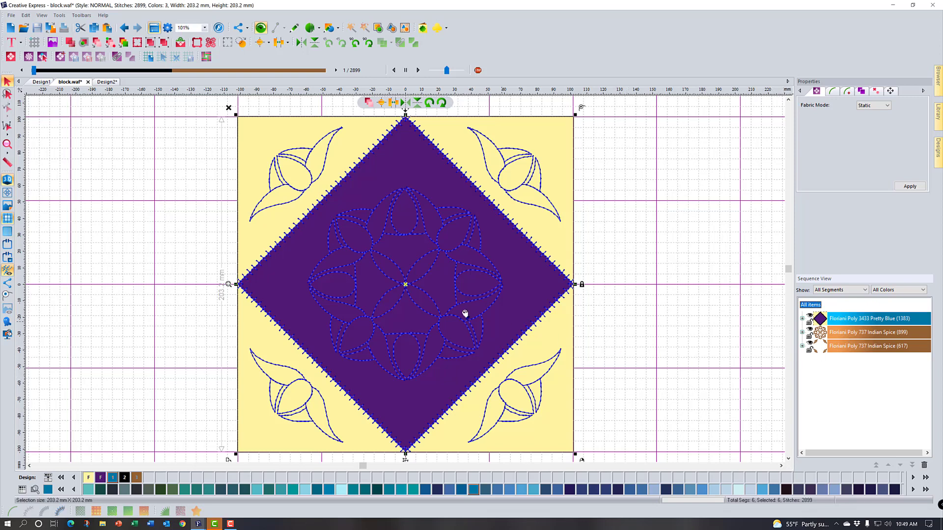
click(118, 59)
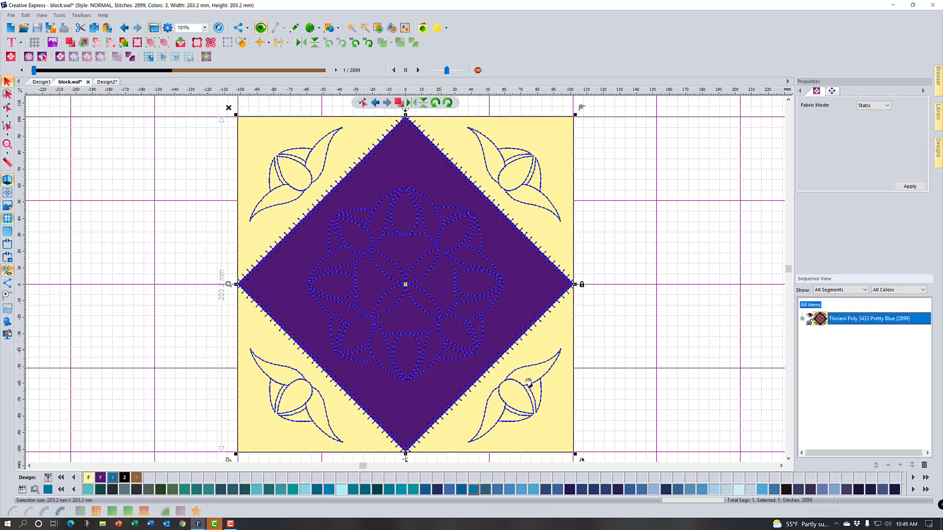
Step: Inspect the combined block's attached segments in the sequence list, and collapse the entries again
click(801, 320)
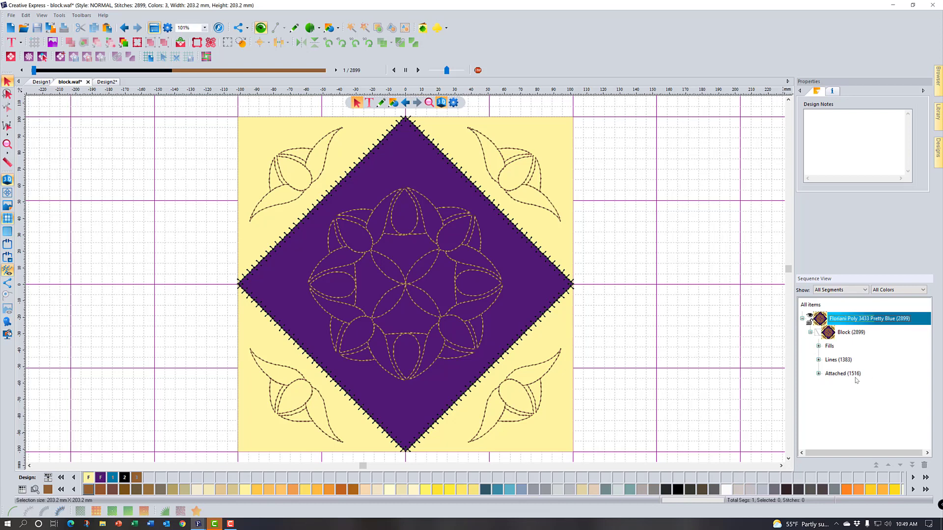
click(818, 374)
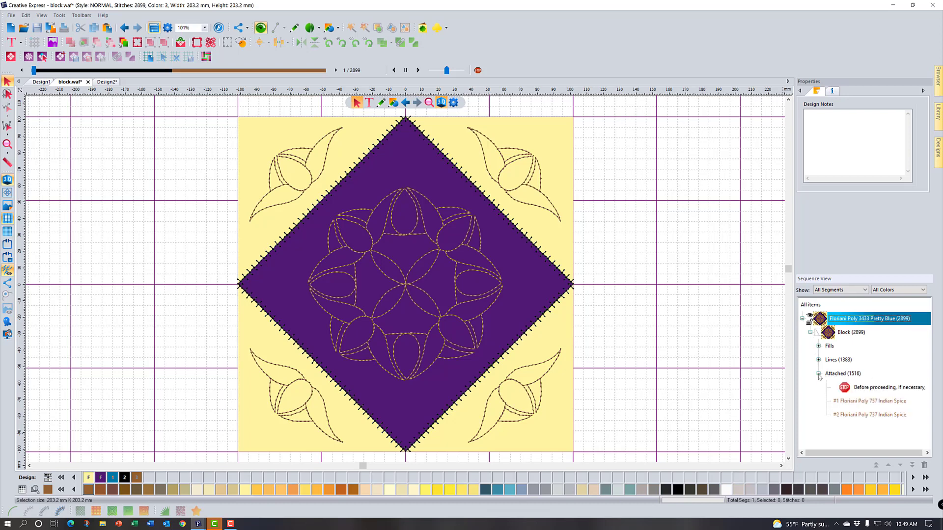
click(819, 373)
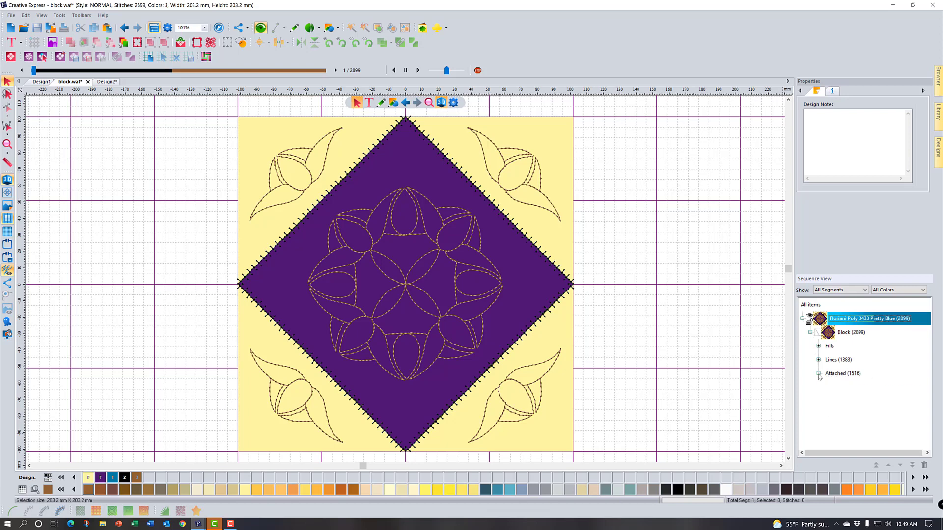
click(802, 319)
Step: Copy the combined block with its quilting and paste it to all blocks of a new 4 x 4 quilt layout
click(840, 318)
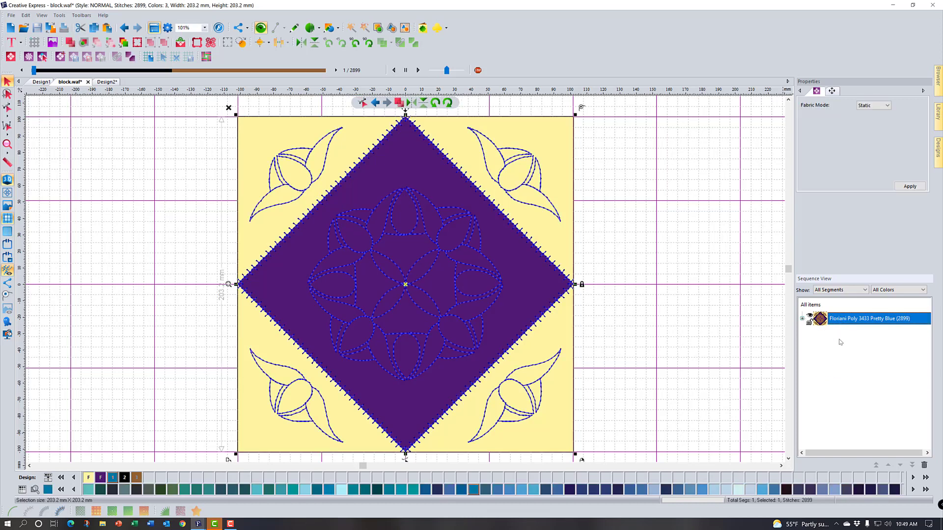
click(148, 58)
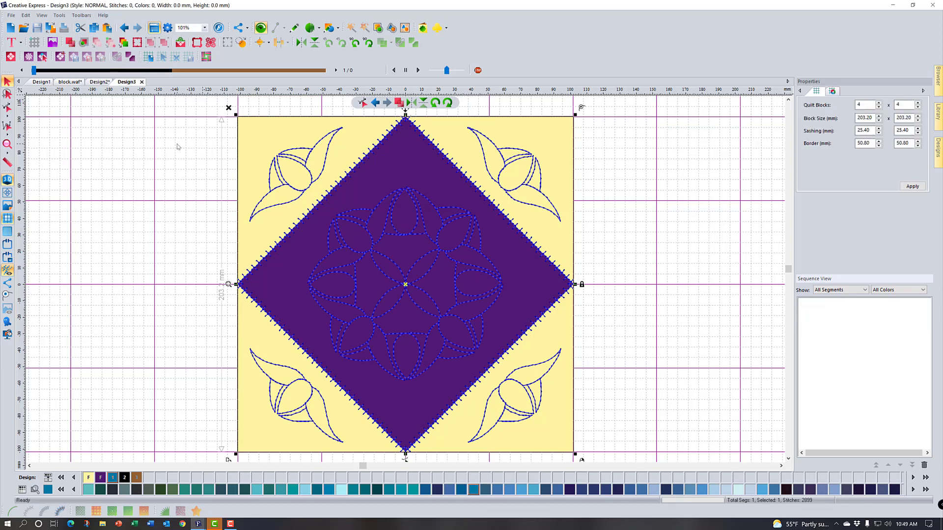
click(315, 181)
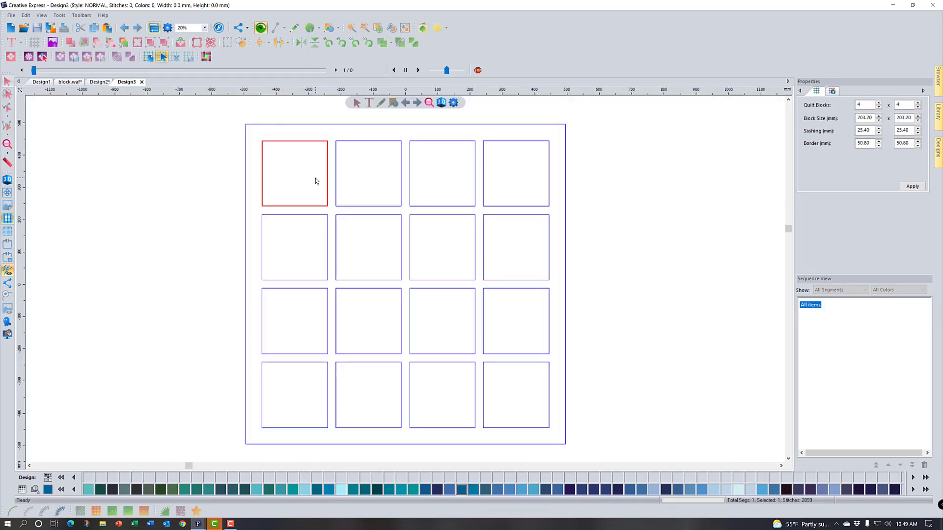
right_click(315, 181)
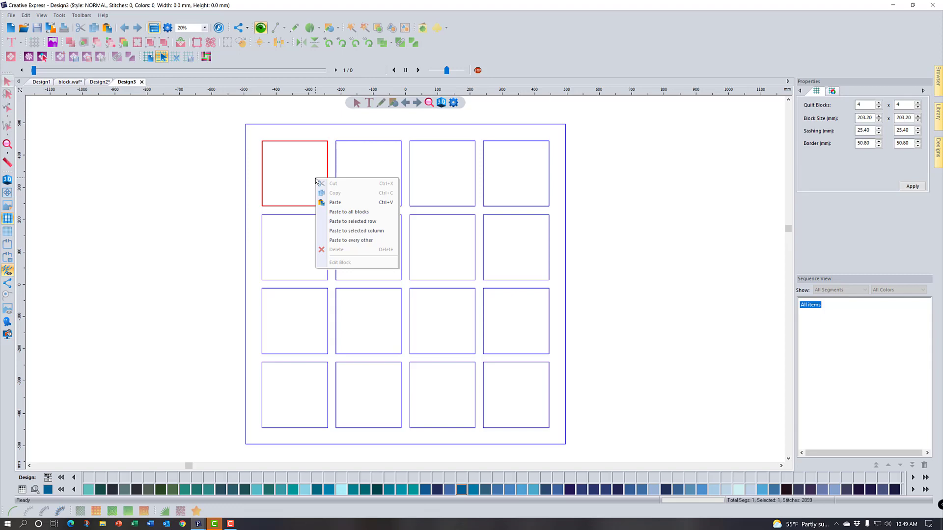
click(355, 217)
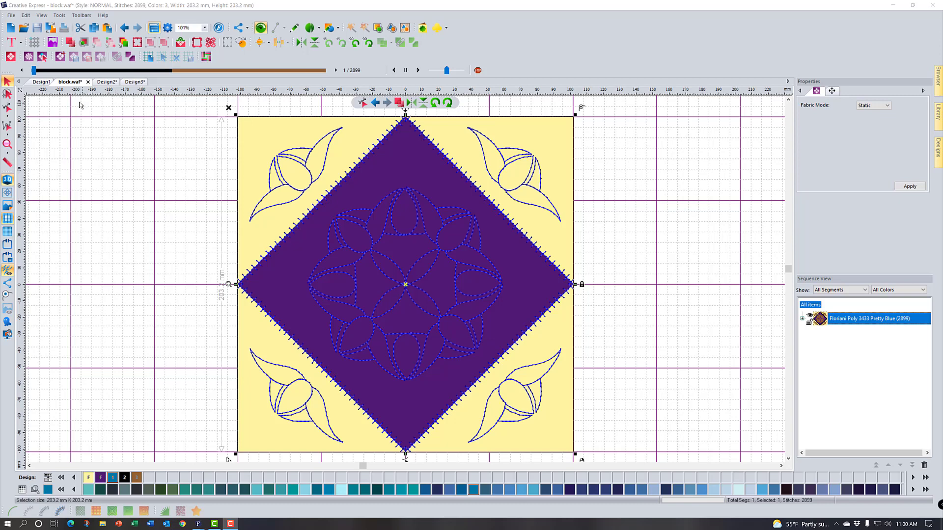
Step: Start a new design and place Basic Block 21 from the Basic Blocks folder at its default size
click(12, 28)
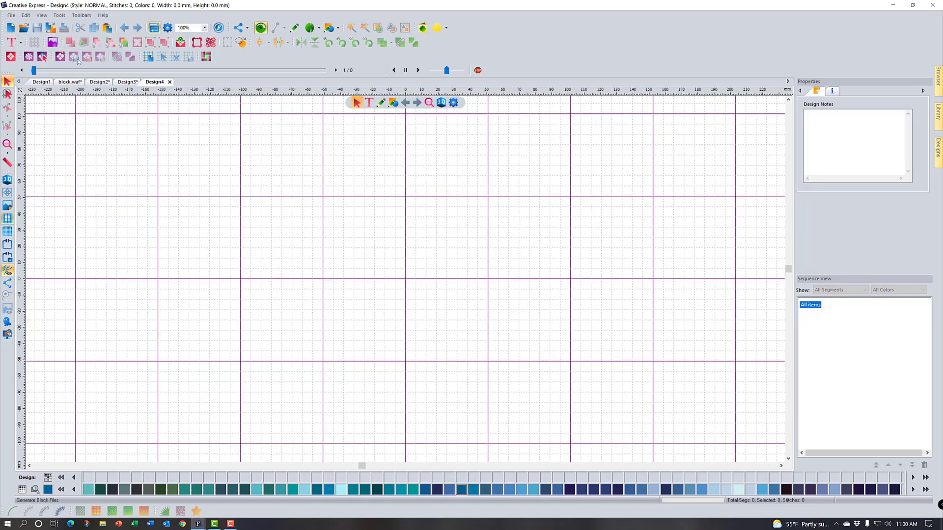
click(29, 57)
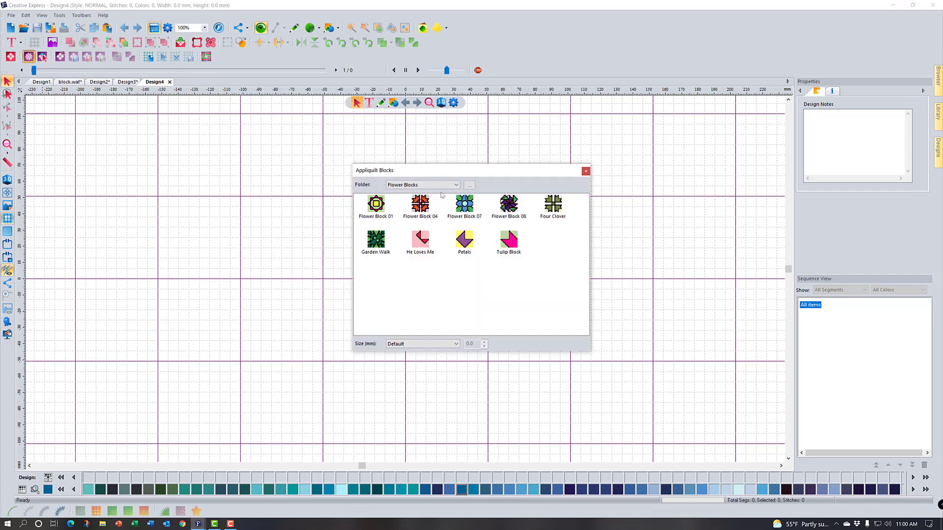
click(456, 185)
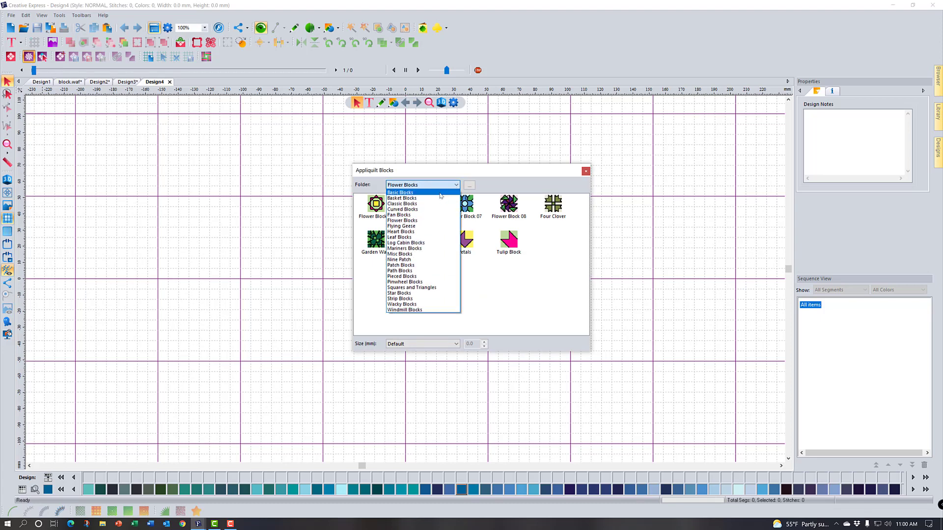
click(441, 193)
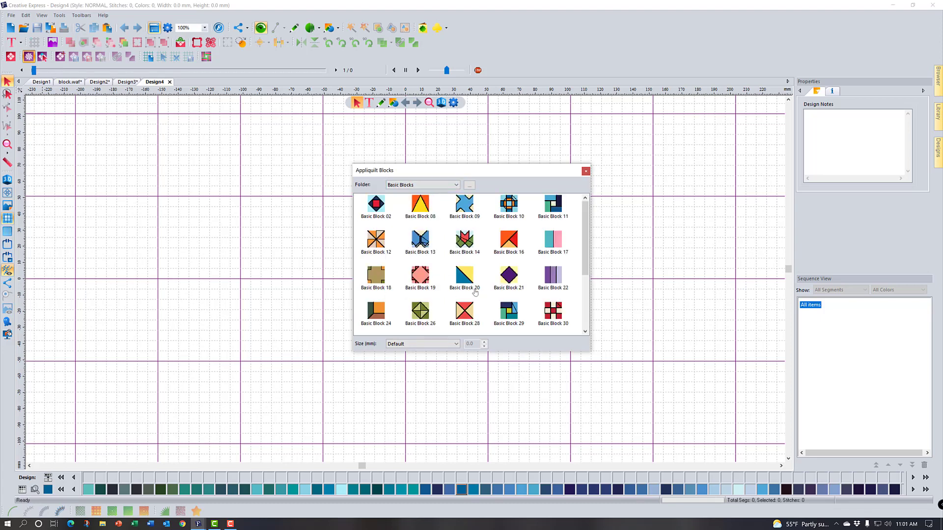
double_click(509, 276)
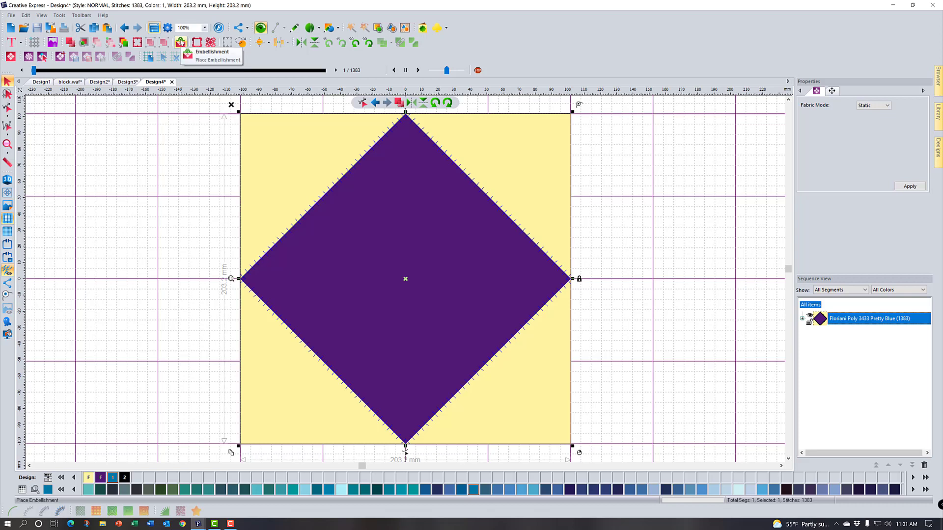
Step: Place the Flower 04 a embellishment from the Flowers folder on the centre of the purple diamond
click(180, 42)
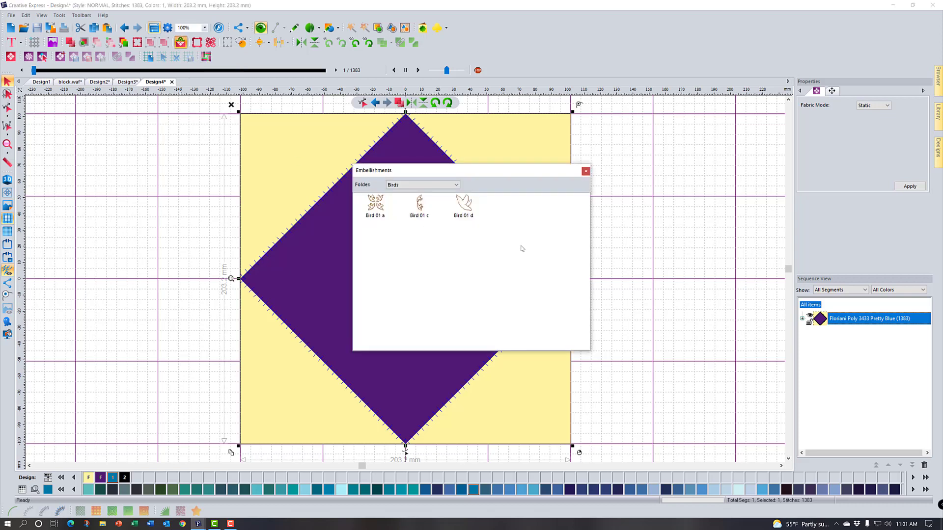
click(456, 186)
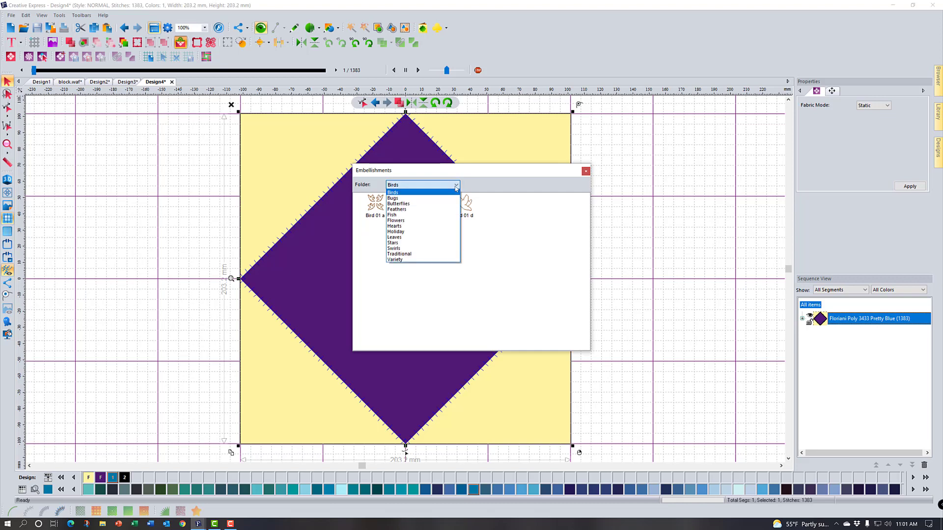
click(431, 222)
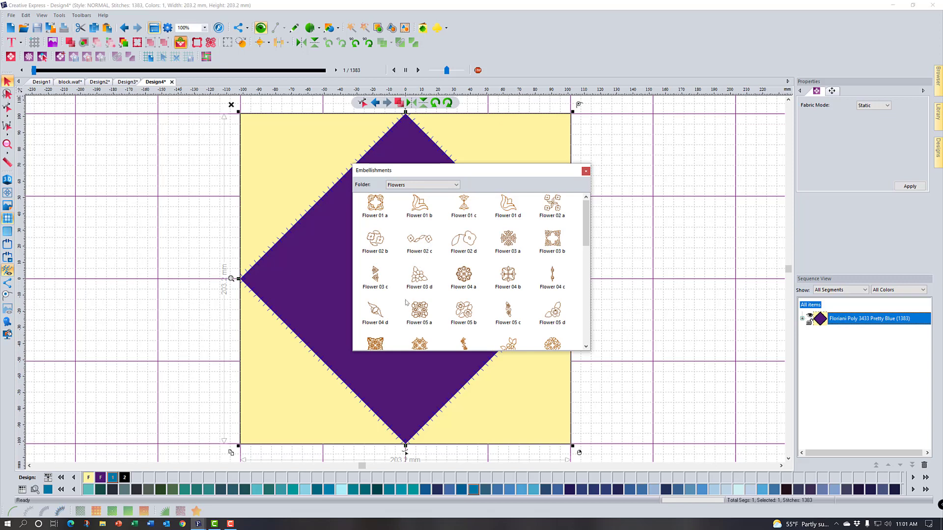
double_click(466, 275)
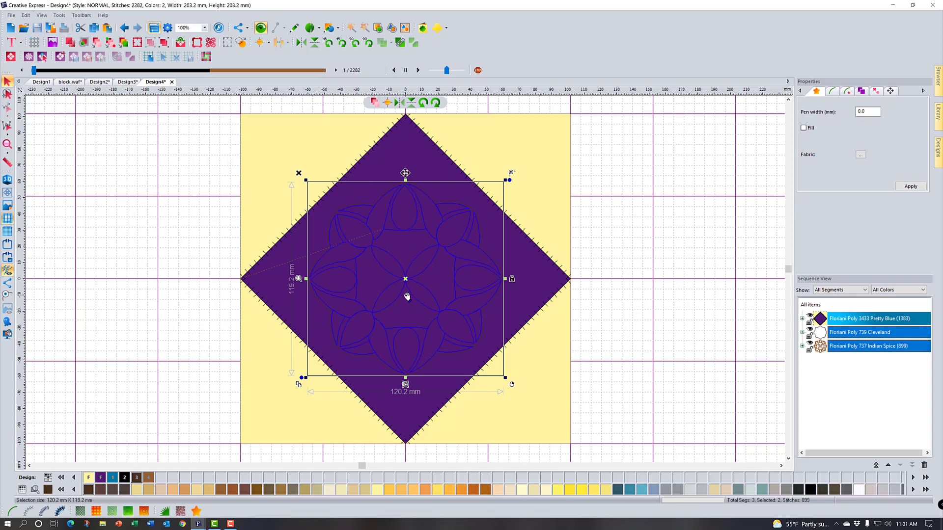
click(133, 344)
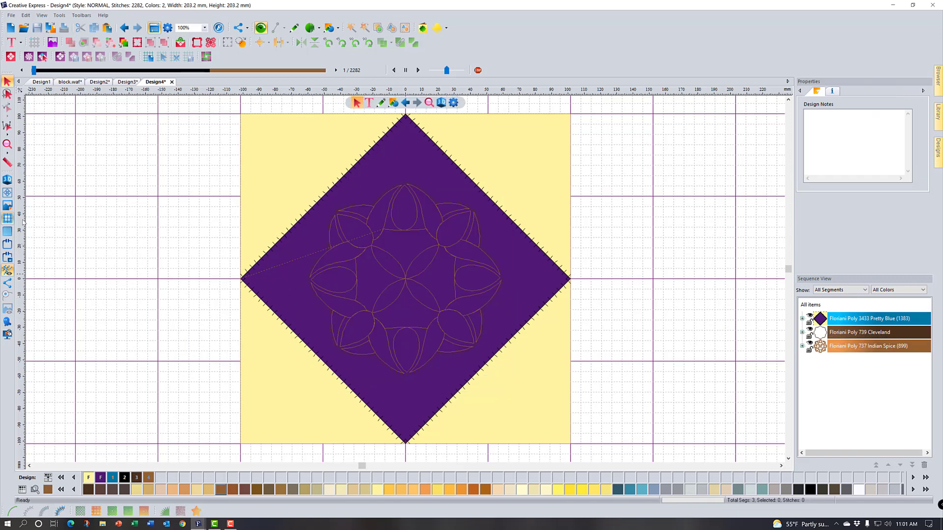
Step: Switch the design to 3D stitch display and delete the Cleveland outline of the central flower
click(7, 180)
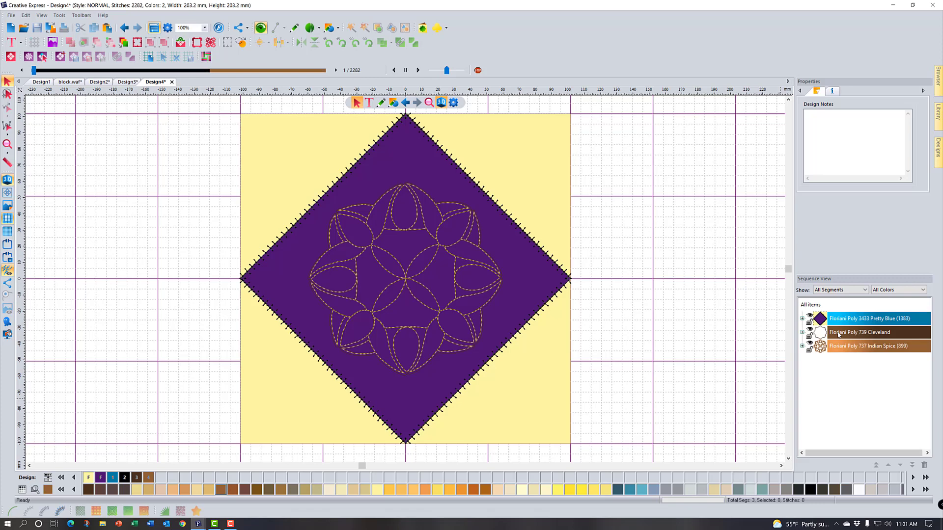
click(838, 333)
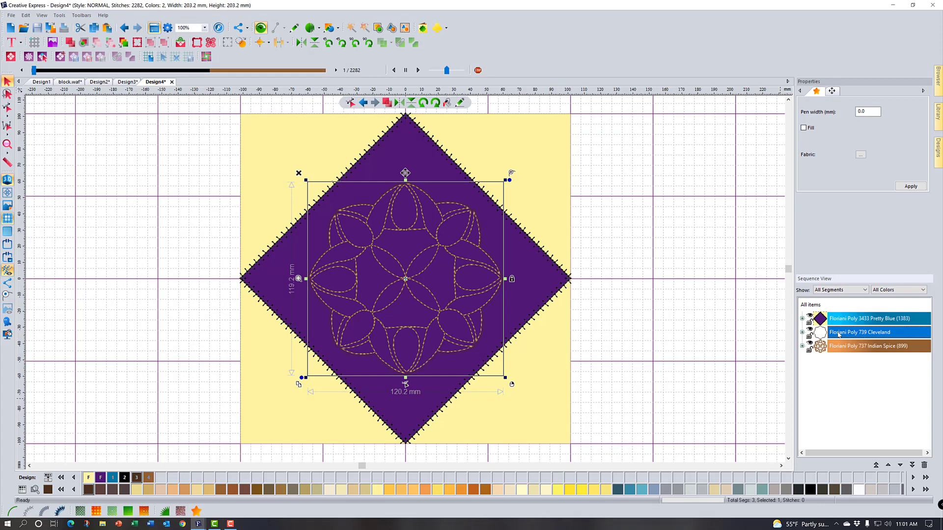
key(Delete)
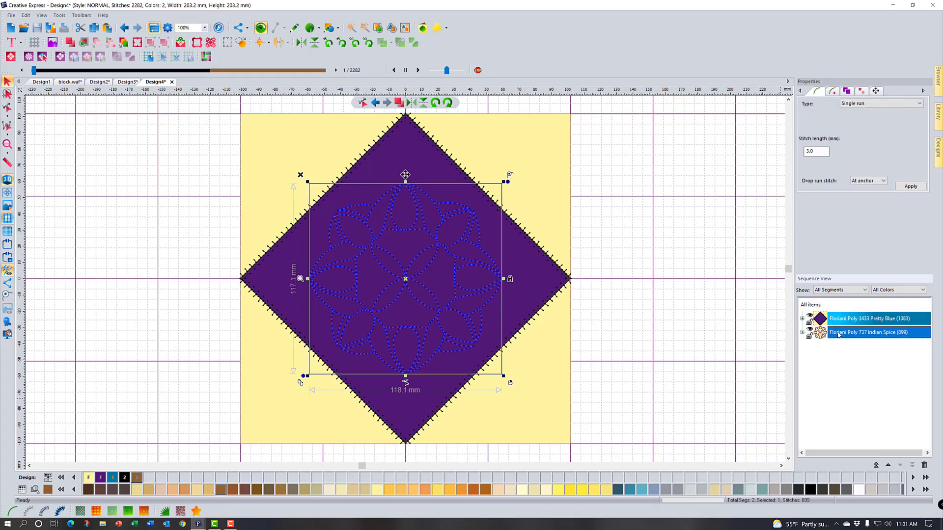
click(697, 370)
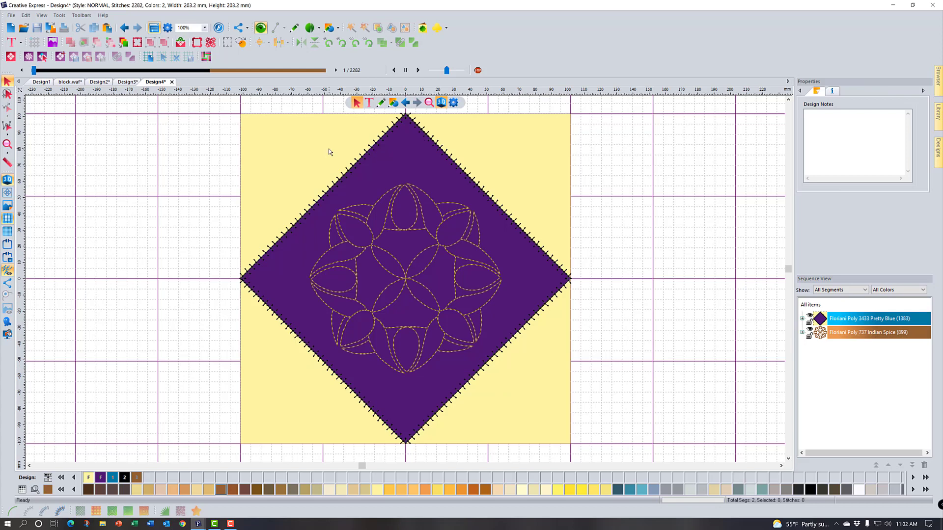
Step: Place the Flower 04 d embellishment in the block's lower-left yellow corner and delete its Cleveland outline
click(181, 43)
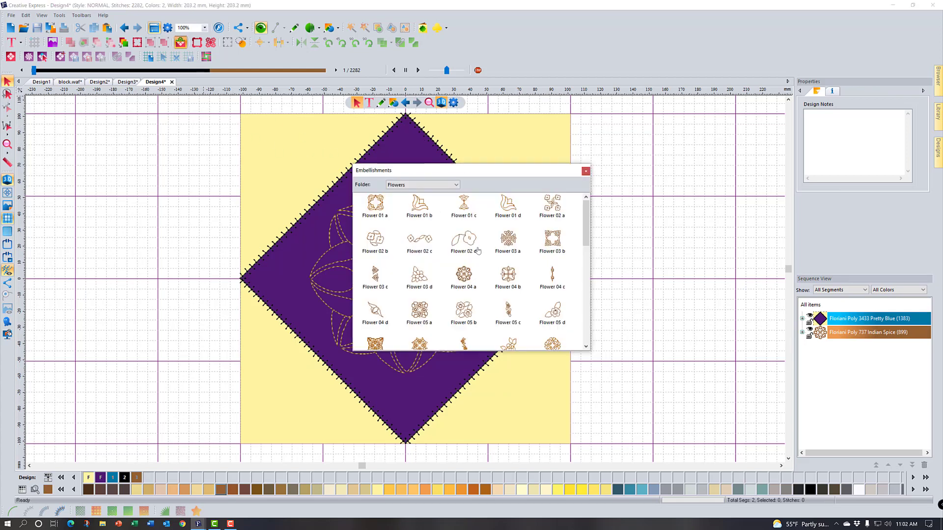
double_click(368, 314)
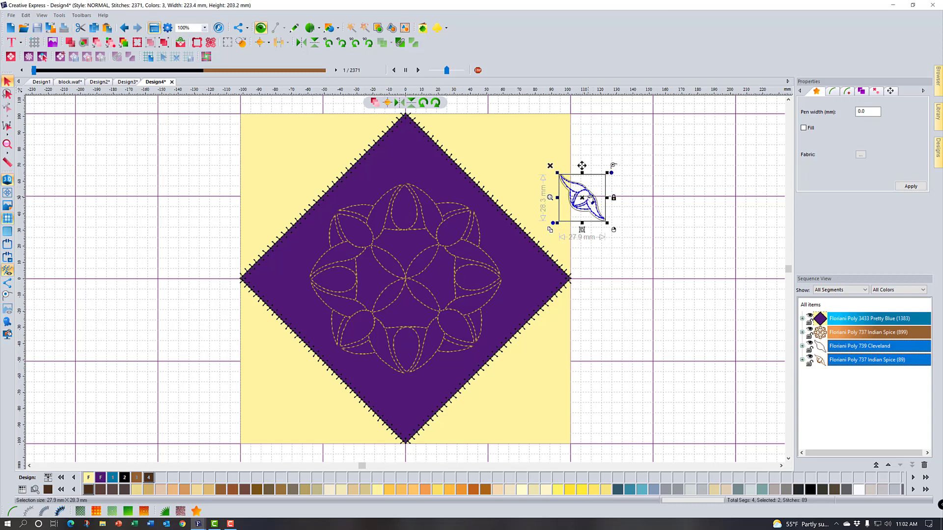
drag(587, 201, 303, 390)
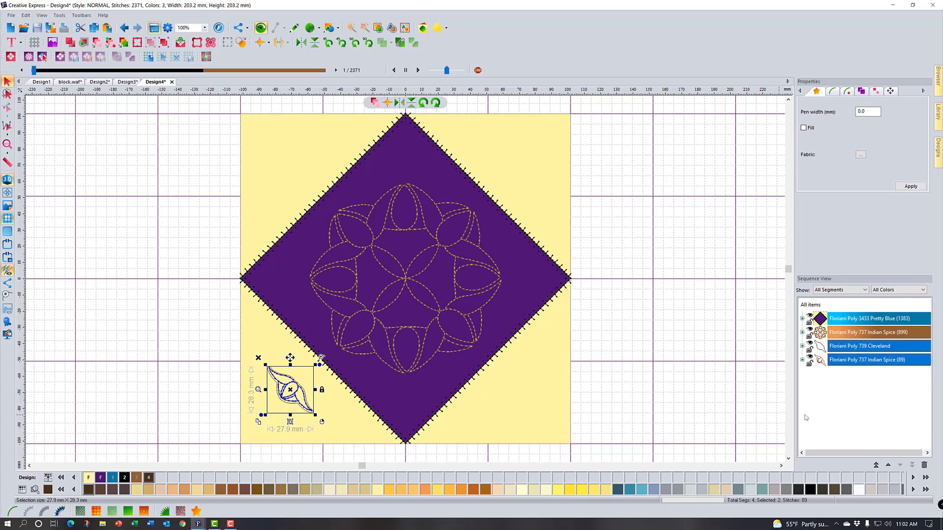
click(855, 347)
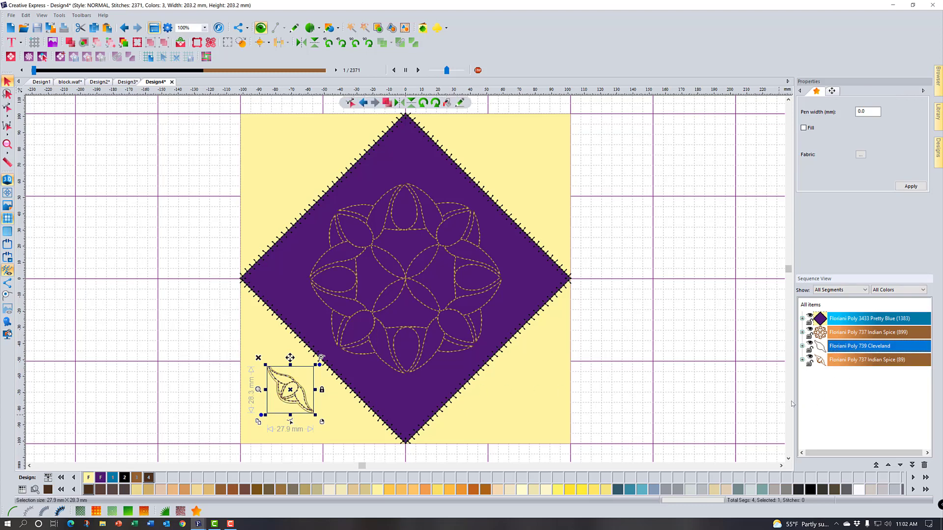
key(Delete)
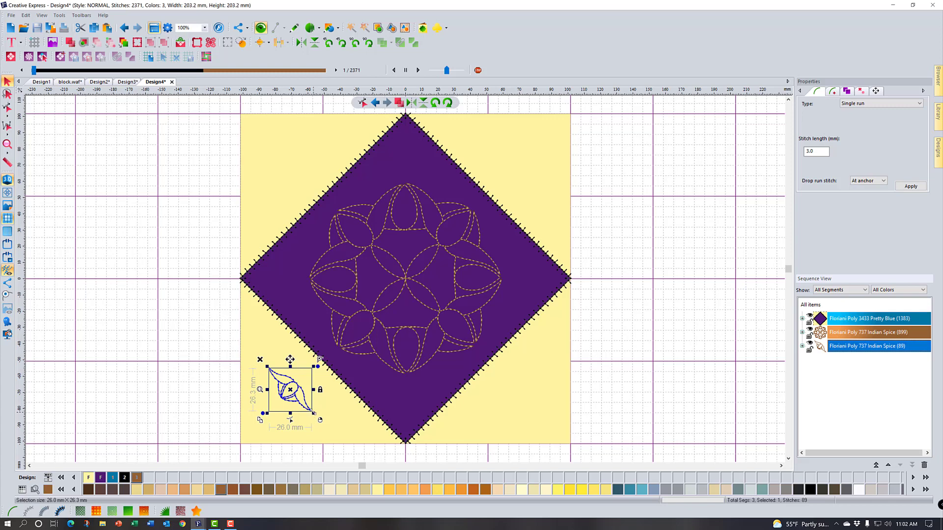
Step: Enlarge the corner flower to about 51 x 52 mm and adjust its position in the lower-left yellow triangle
drag(313, 413, 335, 437)
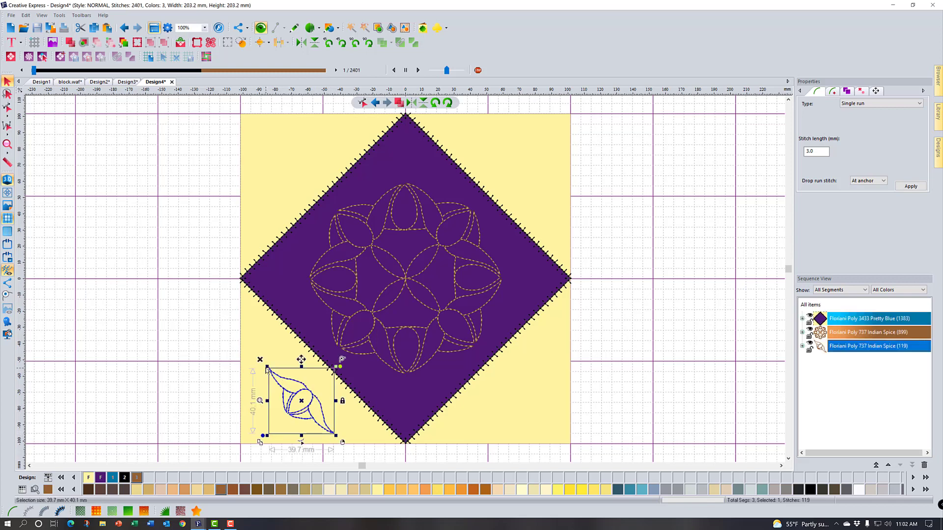
drag(268, 366, 251, 344)
drag(290, 398, 292, 400)
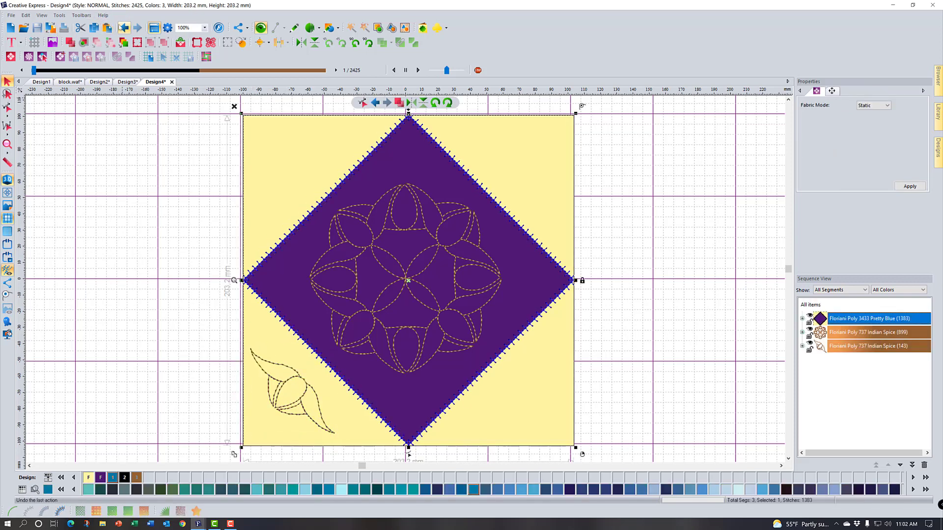
click(122, 27)
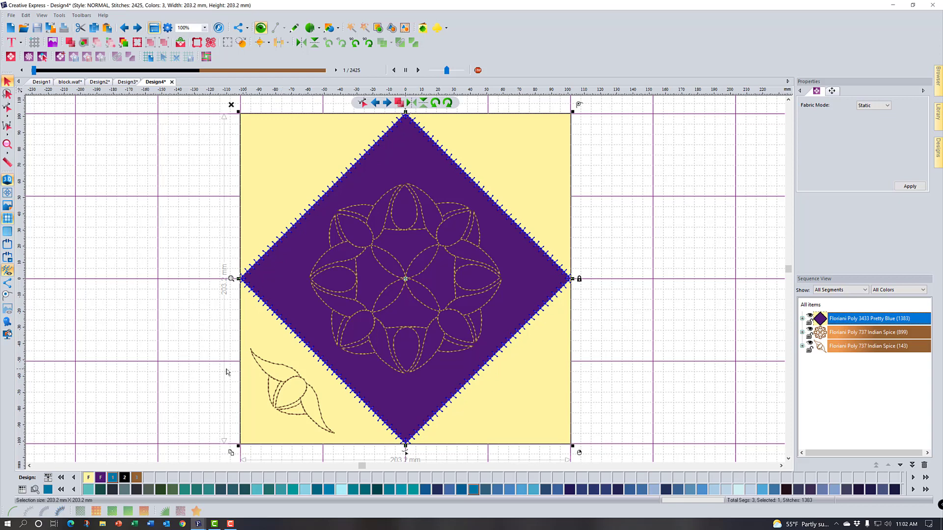
click(193, 373)
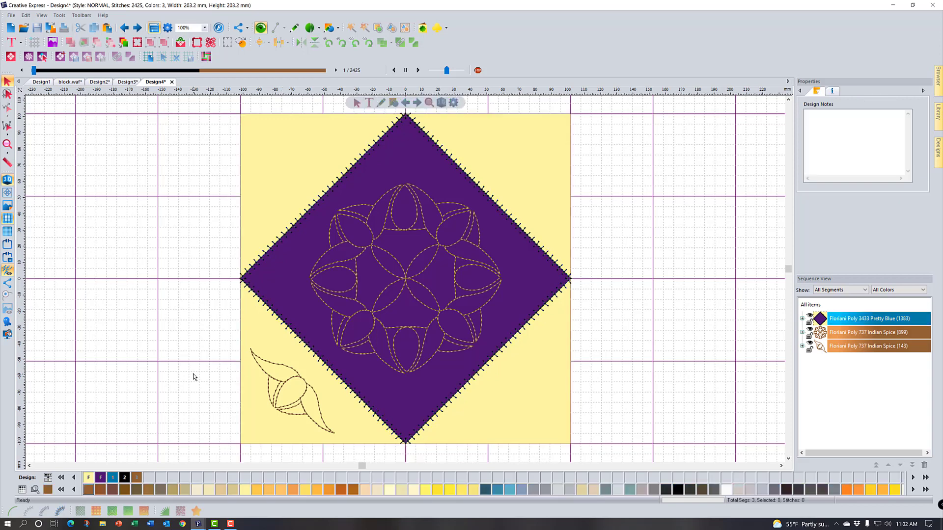
click(283, 386)
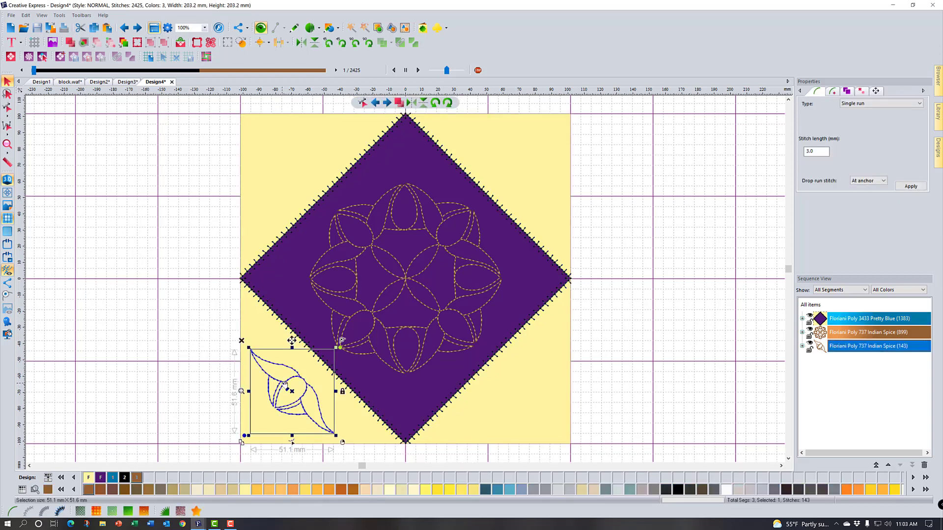
drag(284, 385, 287, 386)
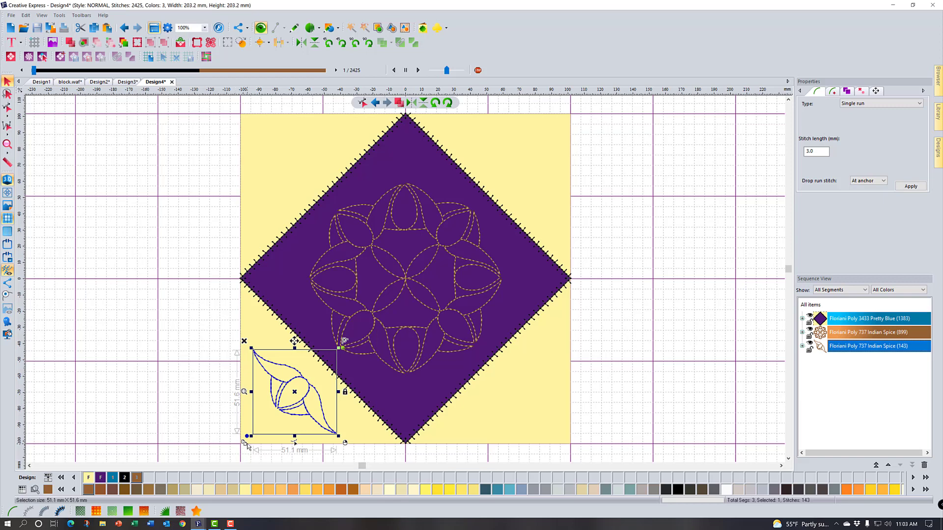
Step: Duplicate the corner flower, mirror the copy horizontally and move it into the block's lower-right yellow triangle
click(245, 444)
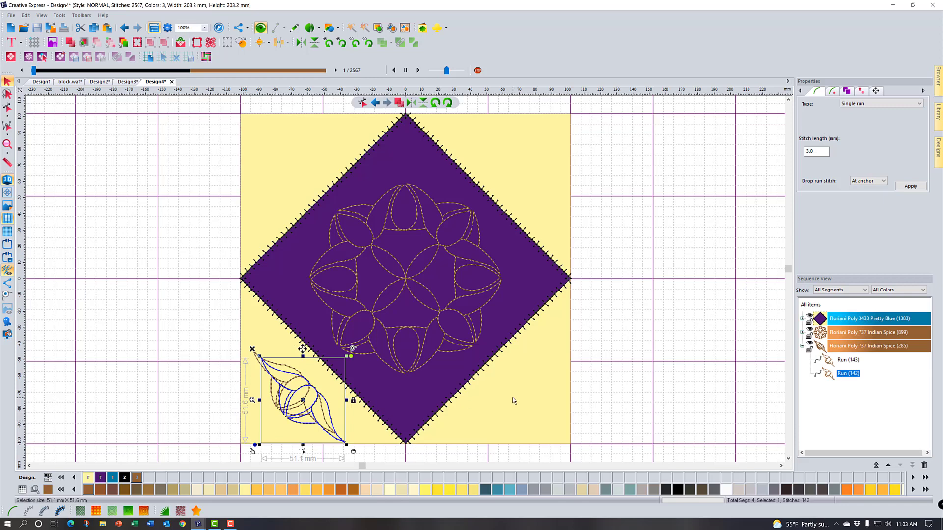
click(301, 43)
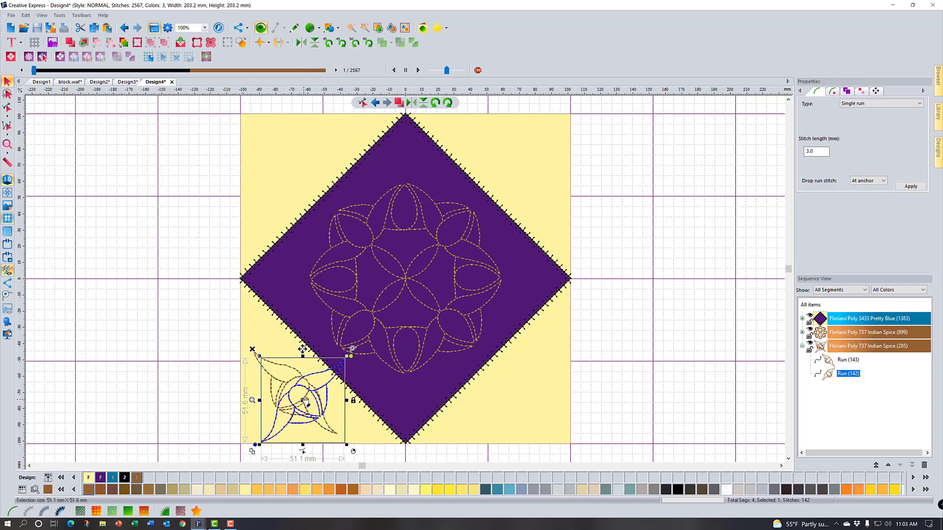
drag(305, 402, 515, 391)
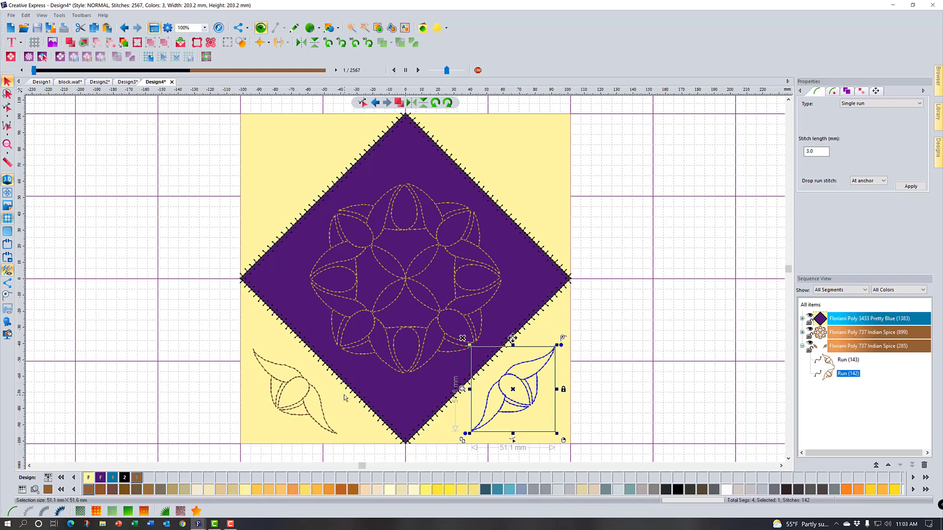
Step: Align the lower-left and lower-right corner flowers with each other along their bottom edges
ctrl+click(307, 395)
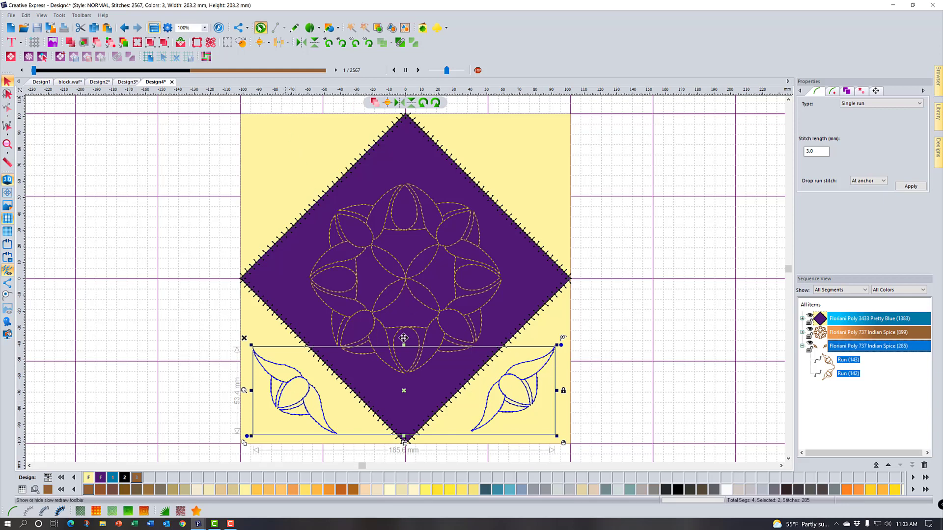
click(264, 43)
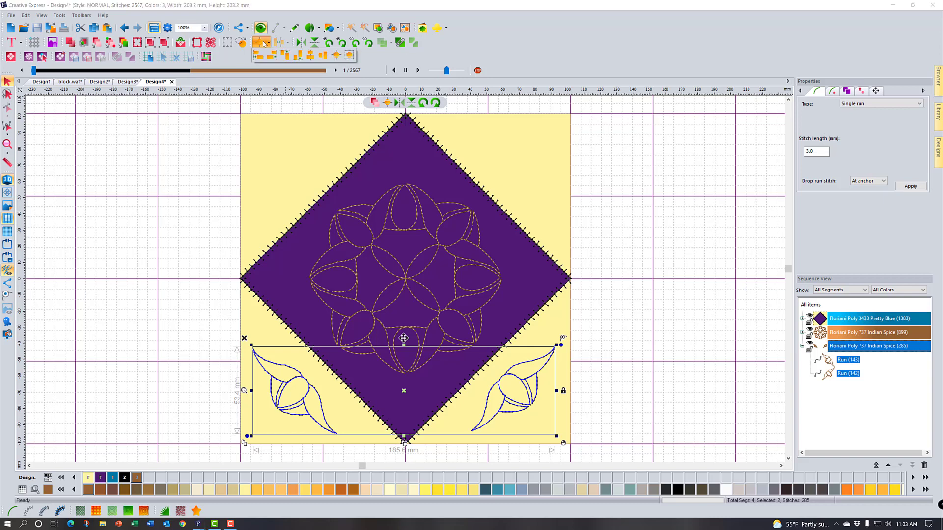
click(296, 57)
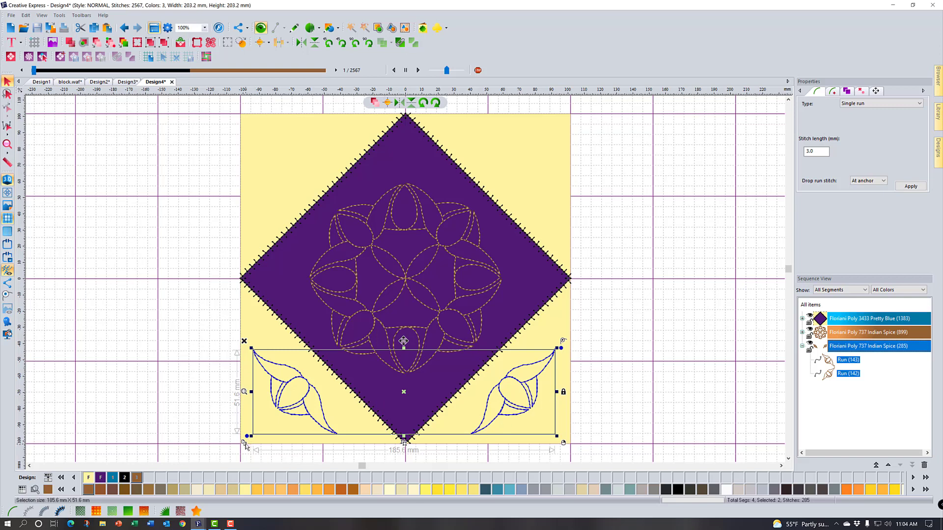
Step: Duplicate the two lower corner flowers, mirror the copies vertically and move them into the block's upper yellow corners
click(244, 443)
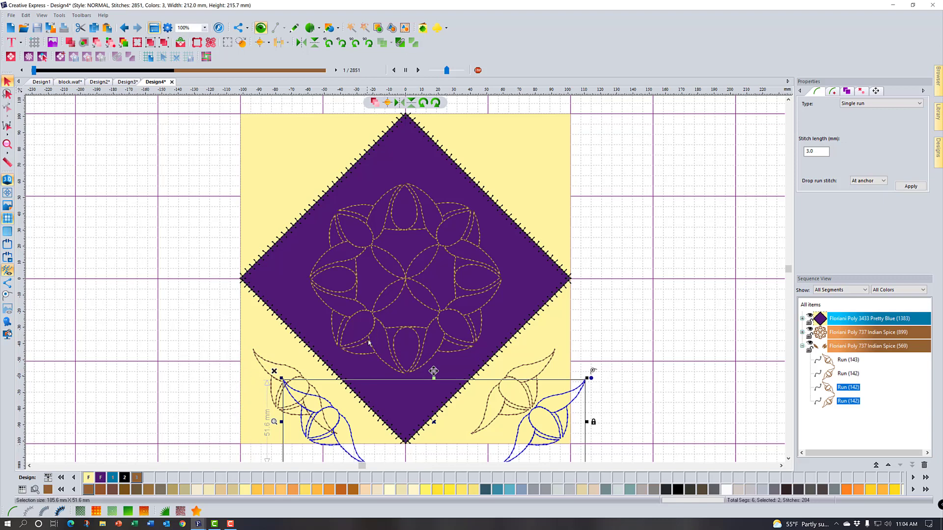
click(307, 45)
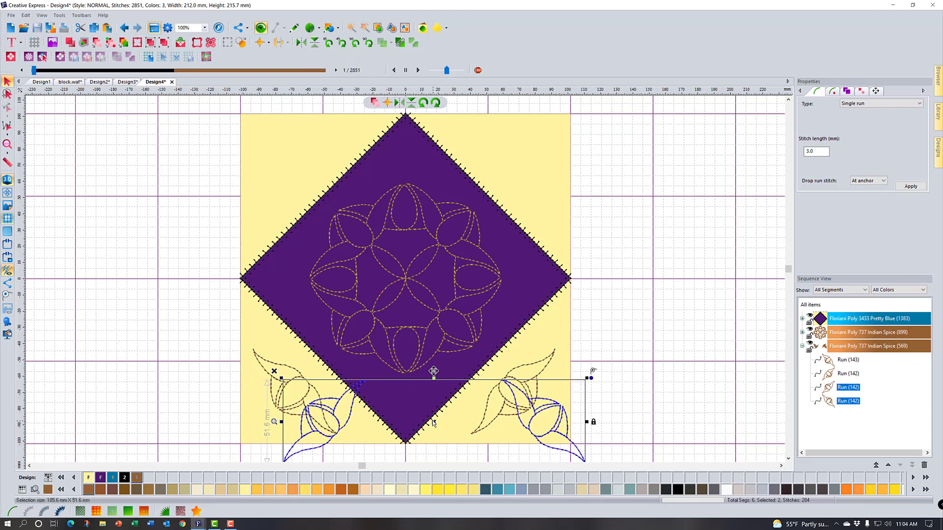
mouse_move(434, 422)
mouse_down()
mouse_move(400, 248)
mouse_move(399, 162)
mouse_move(405, 169)
mouse_up()
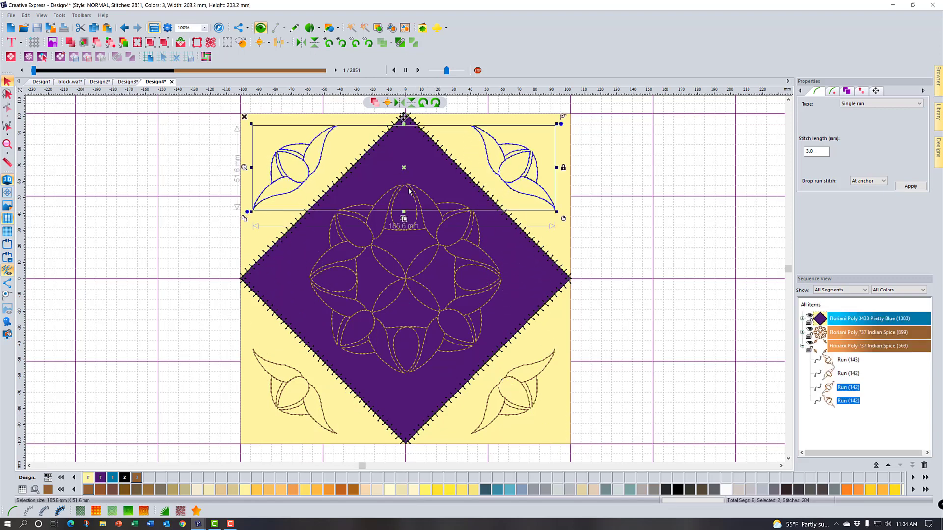
click(655, 297)
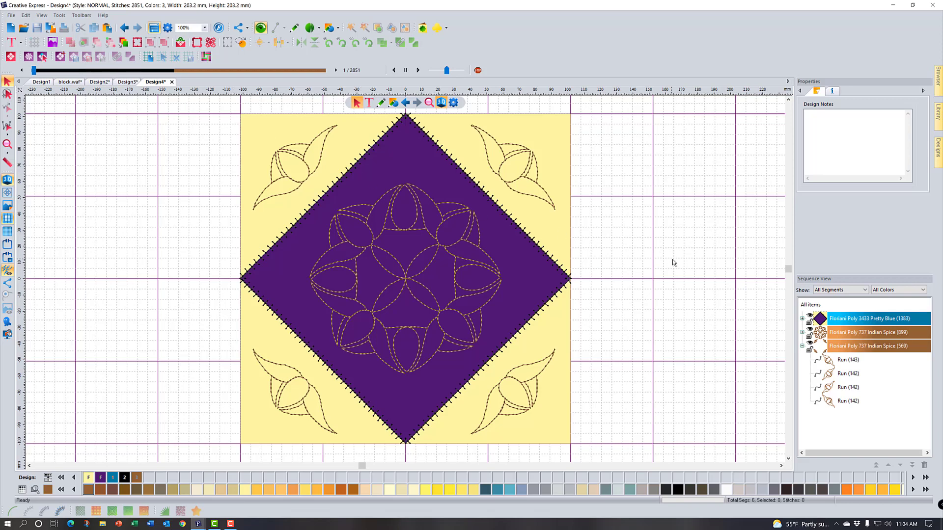
Step: Attach the central and corner flower quilting stitches to the appliqué block, combining all items into a single object
click(810, 305)
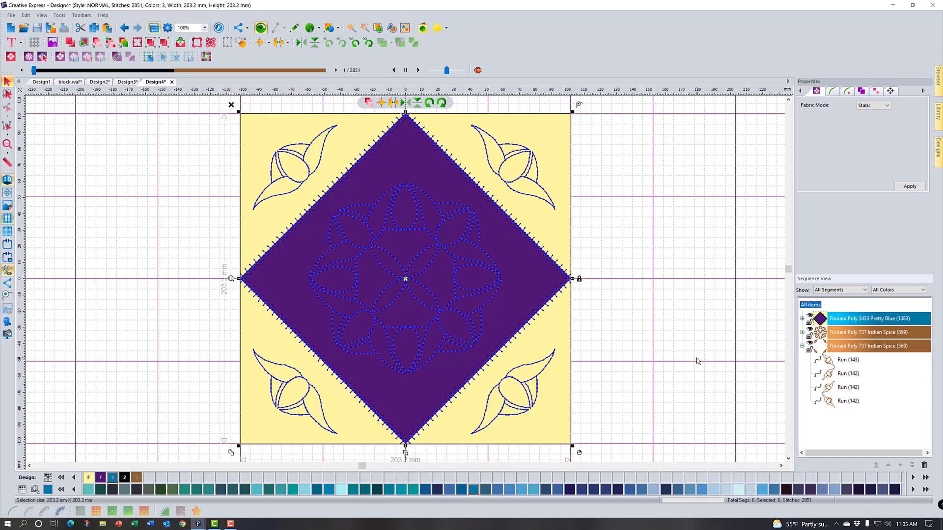
click(848, 333)
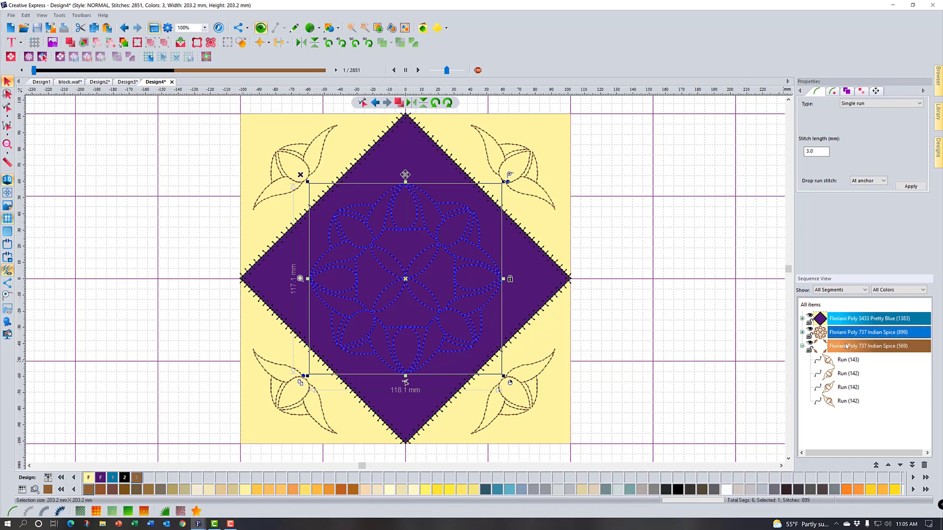
ctrl+click(847, 346)
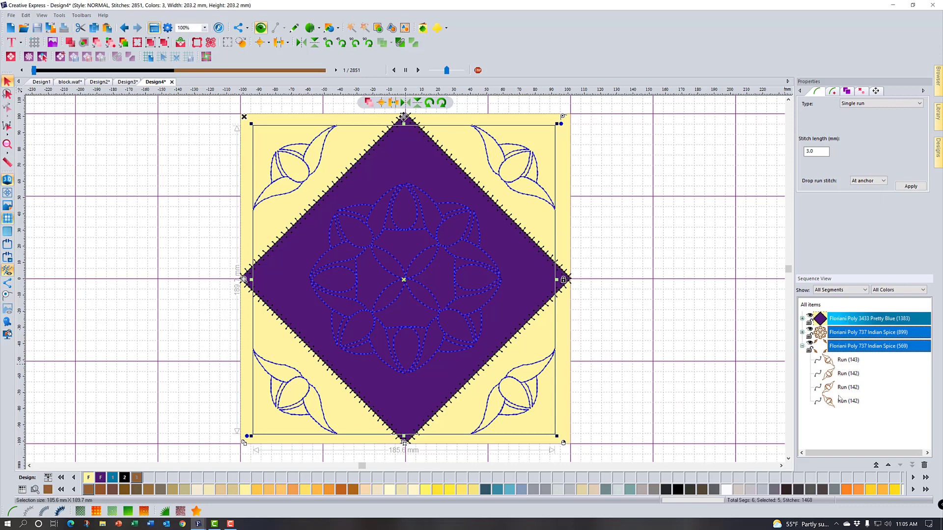
click(811, 304)
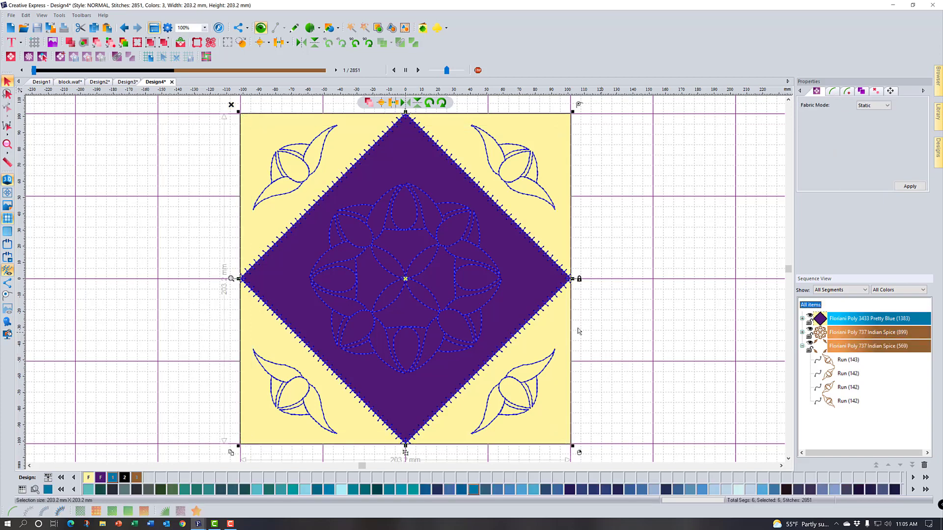
click(116, 56)
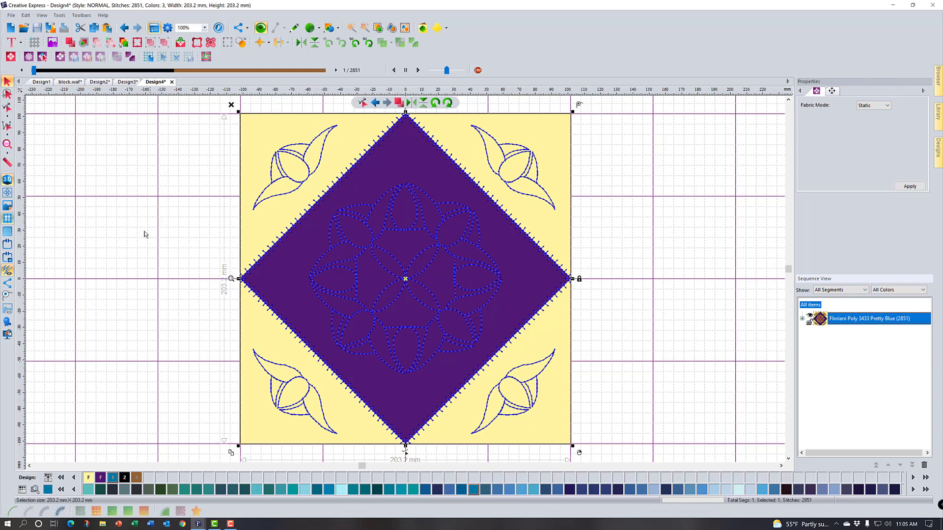
click(855, 320)
click(188, 256)
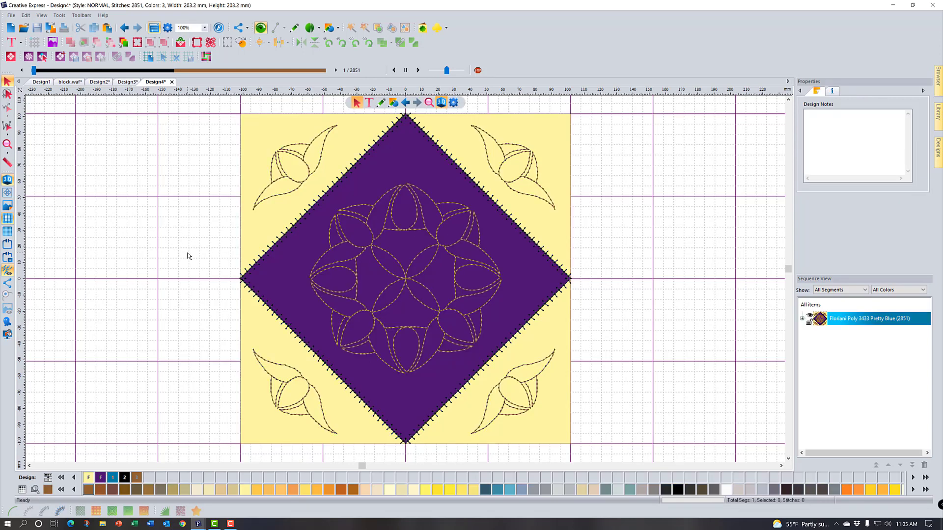